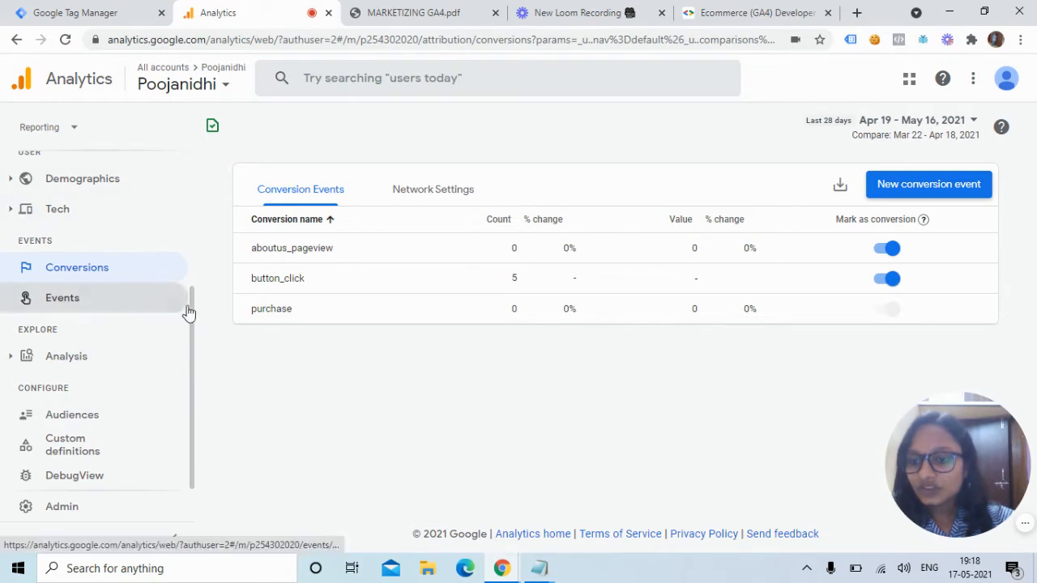
Expand Monetization in the Reporting sidebar and open the Ecommerce purchases report.
drag(191, 308, 202, 236)
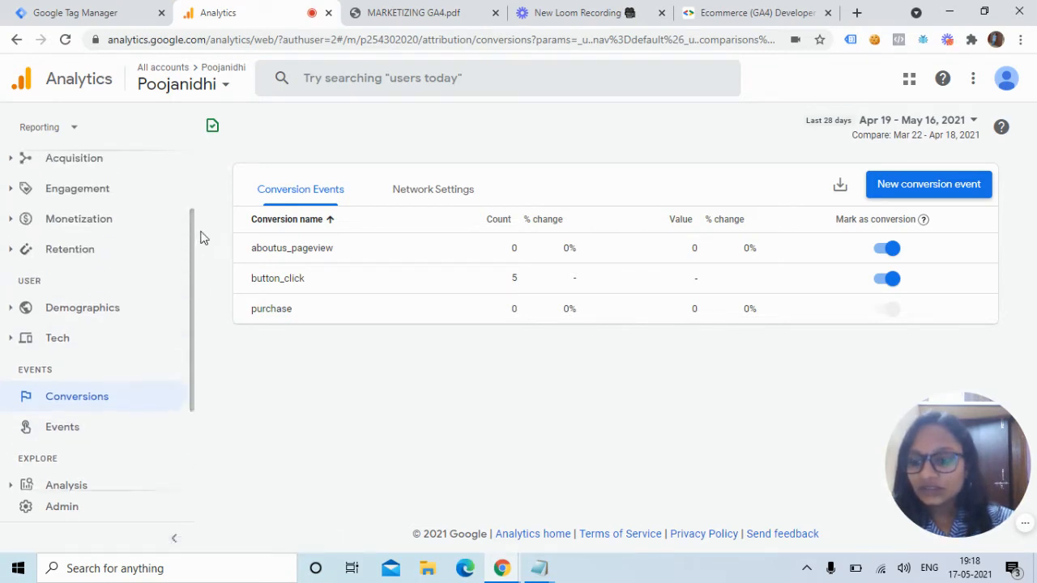
click(23, 220)
click(86, 270)
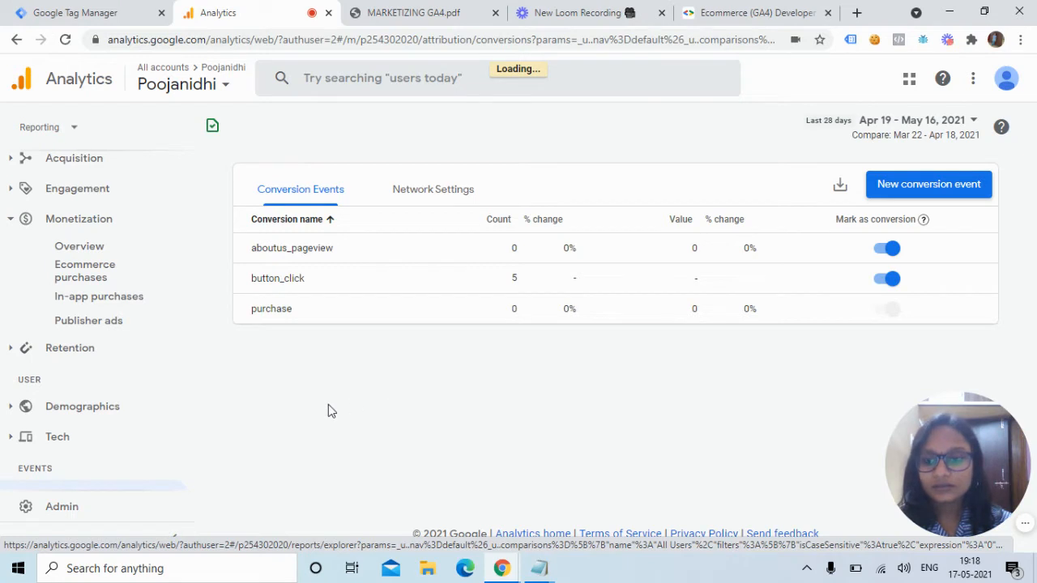
Scroll down to the Item name table, empty for Apr 19 – May 16, 2021.
drag(956, 469, 654, 446)
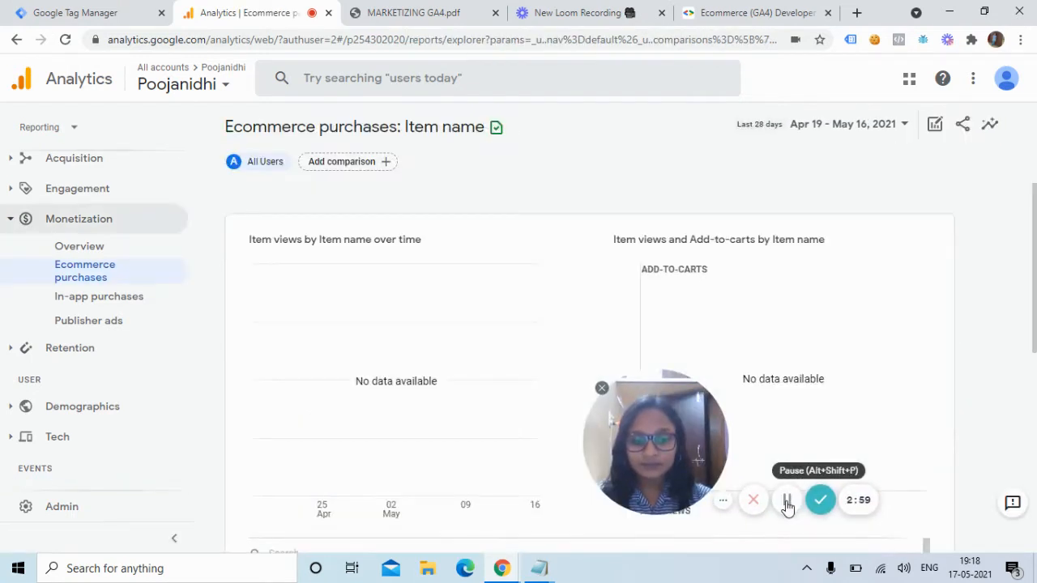
drag(673, 445, 803, 461)
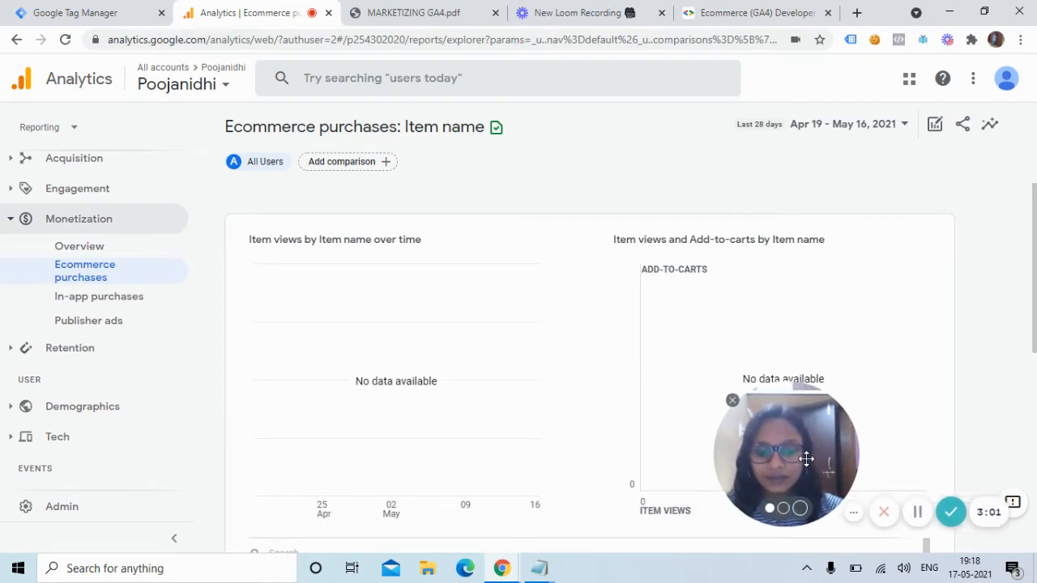
scroll(1034, 312, down, 4)
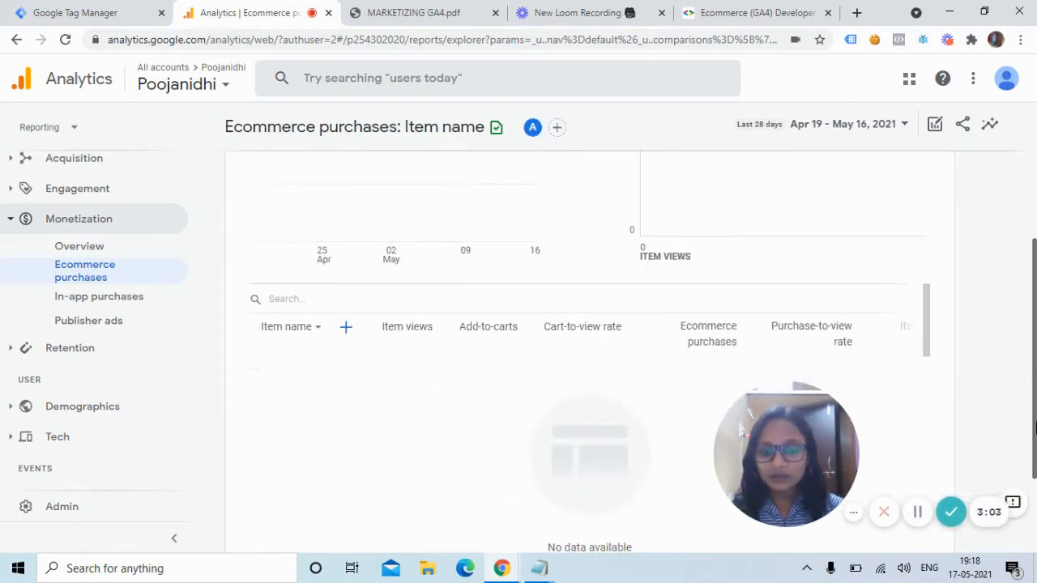
scroll(1026, 365, down, 1)
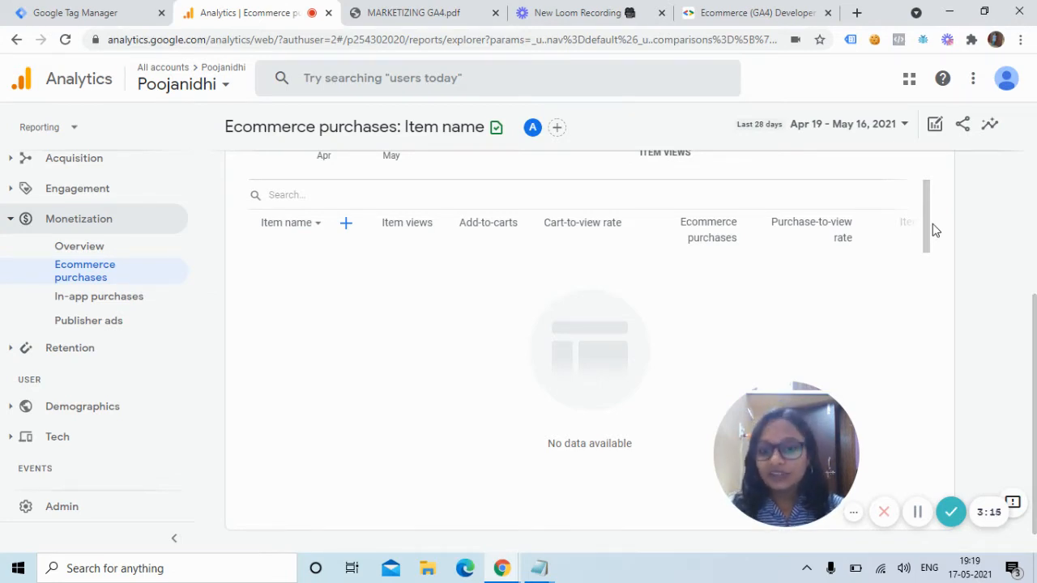
Open and close the Item name dimension list, then check the metric column definitions.
mouse_move(421, 235)
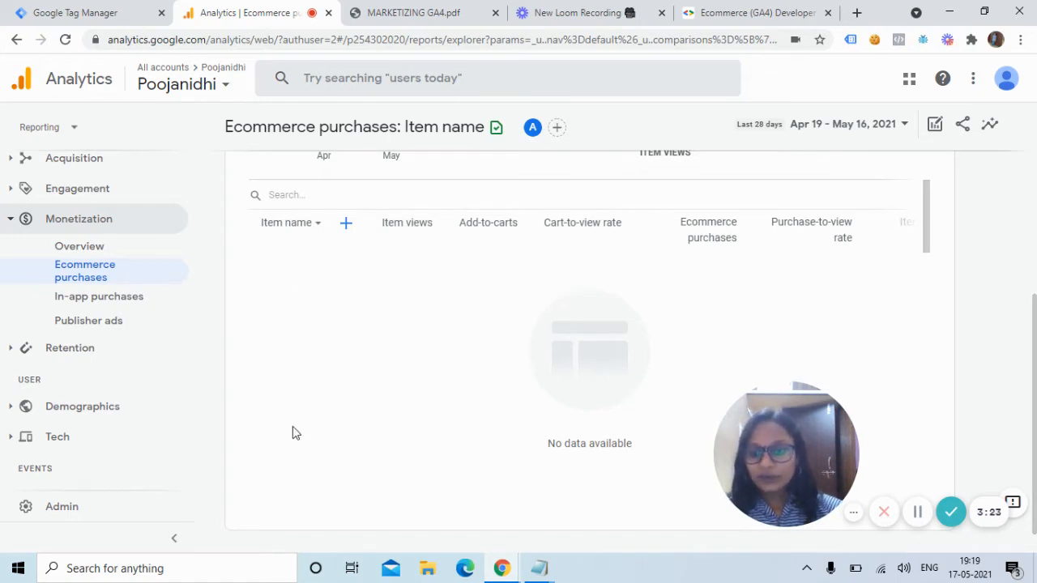
click(312, 227)
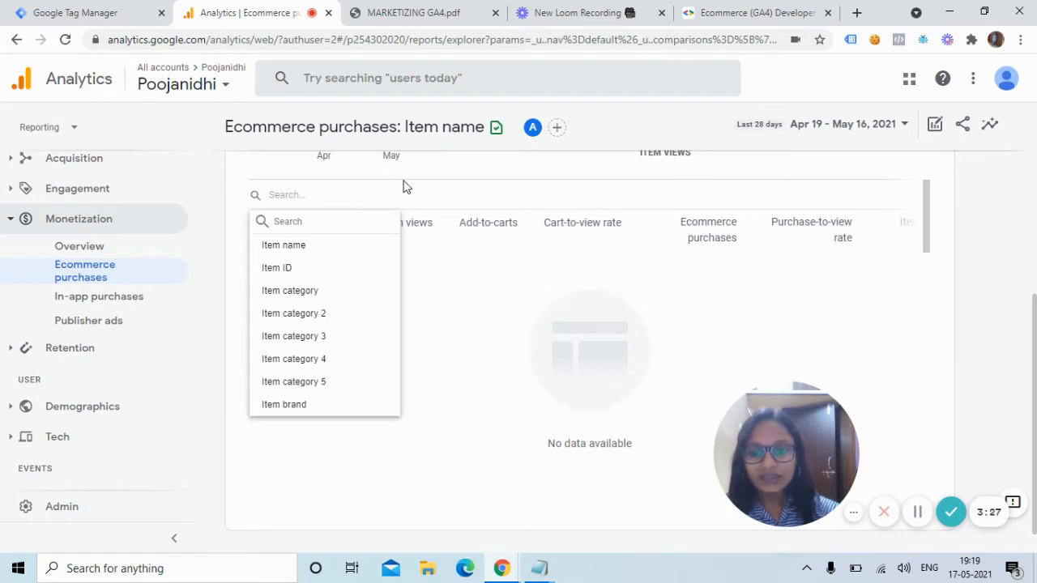
click(720, 277)
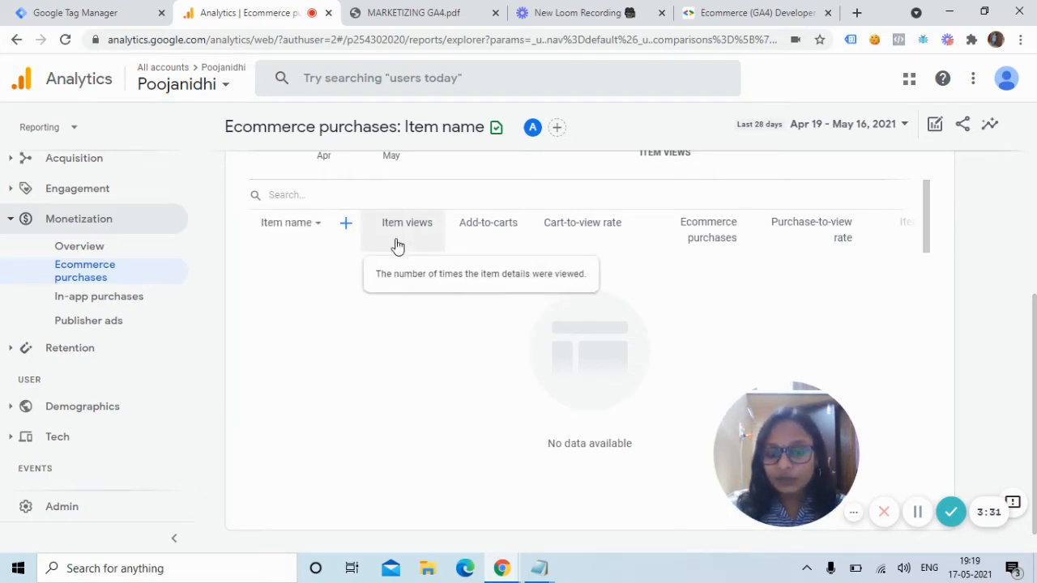
mouse_move(500, 235)
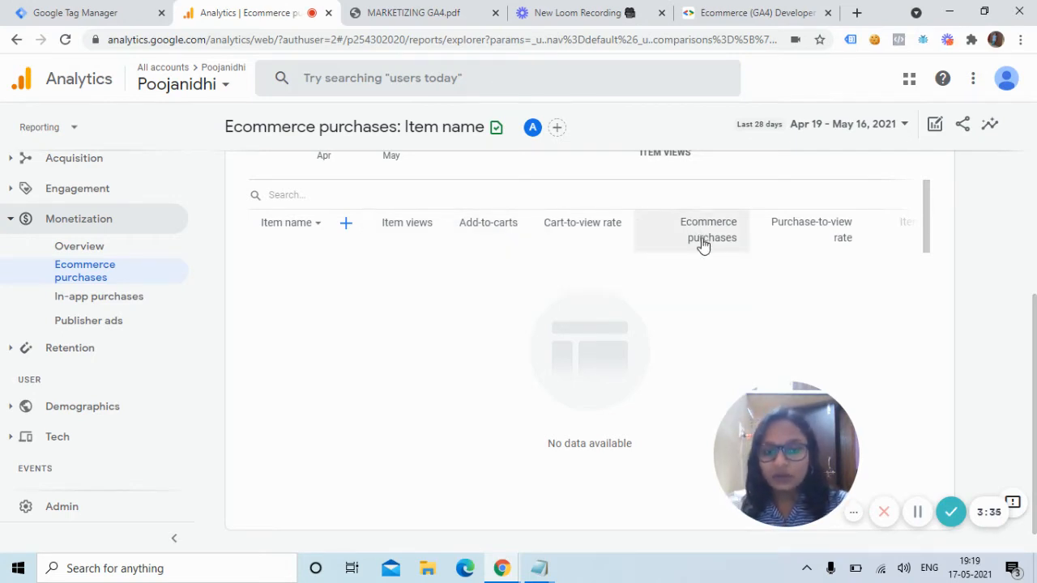
mouse_move(703, 245)
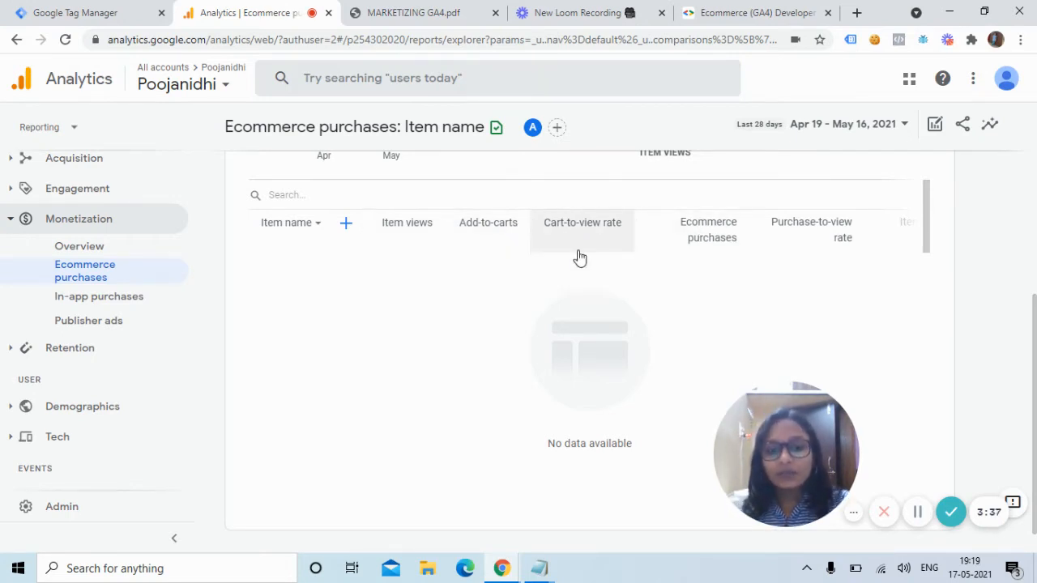
mouse_move(576, 258)
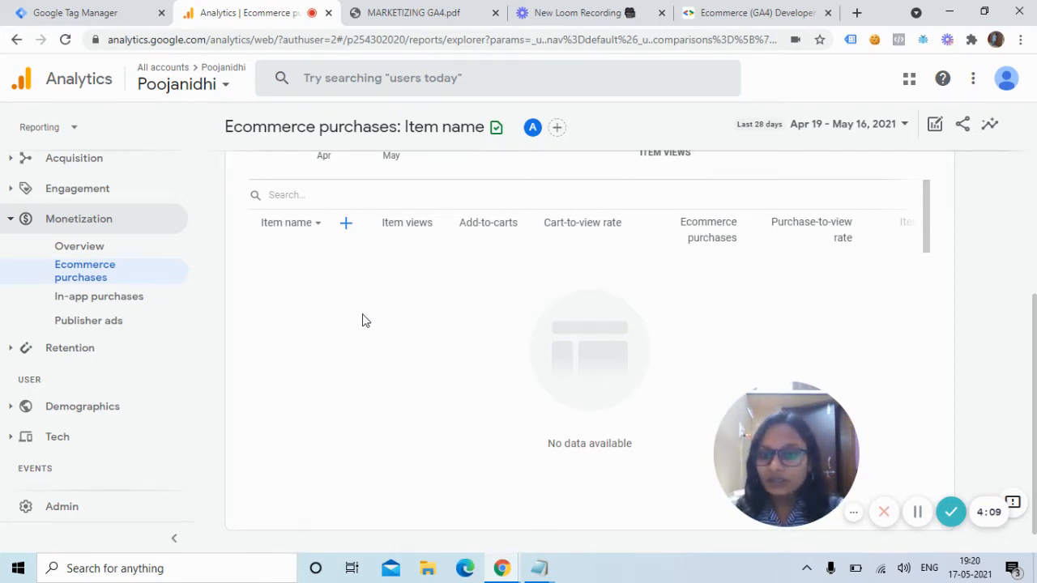
Compare the Ecommerce (GA4) developer guide with the Enhanced Ecommerce (UA) guide.
click(16, 12)
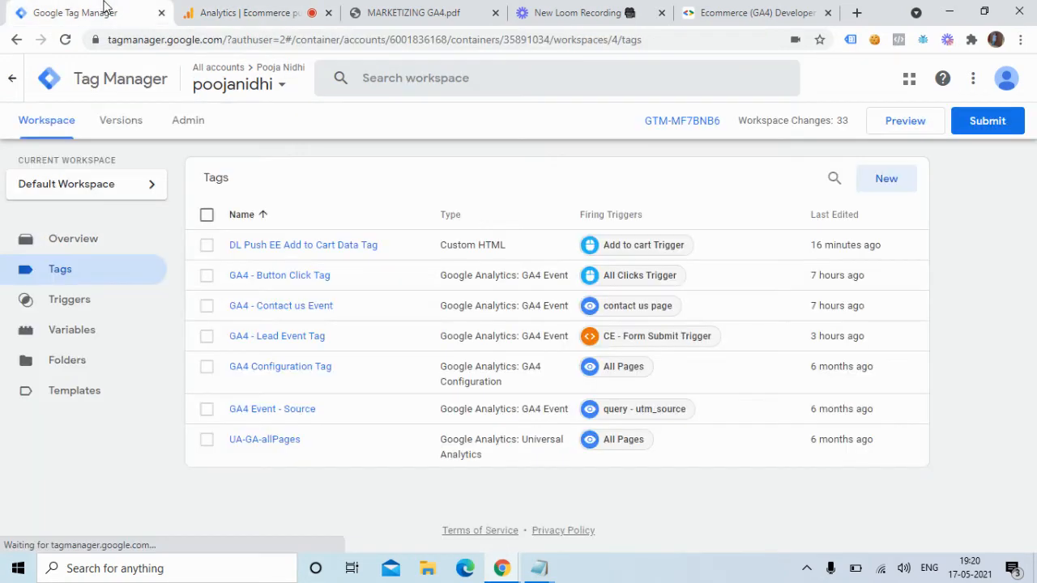
click(762, 11)
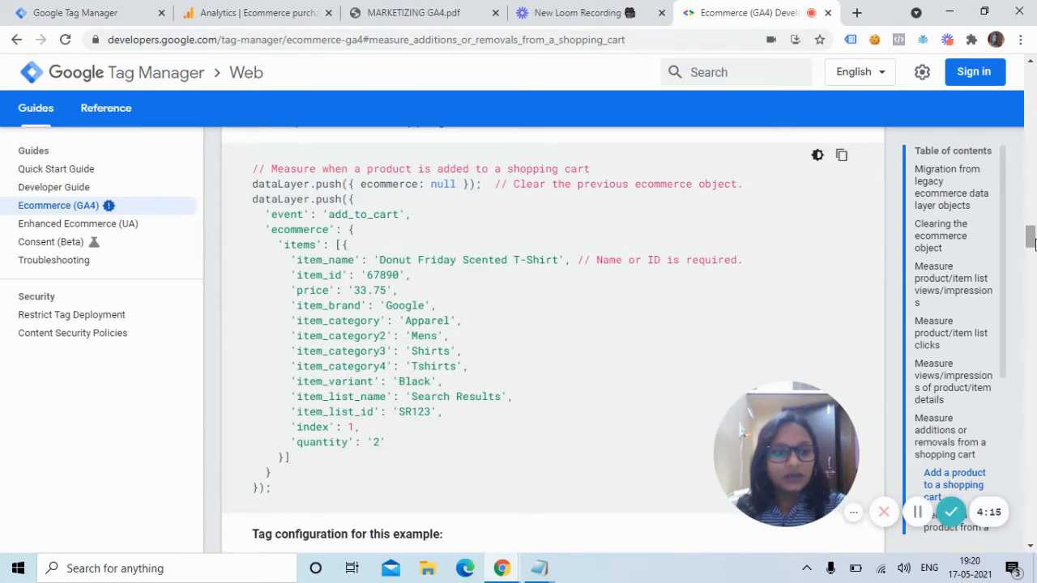
drag(1034, 239, 1033, 86)
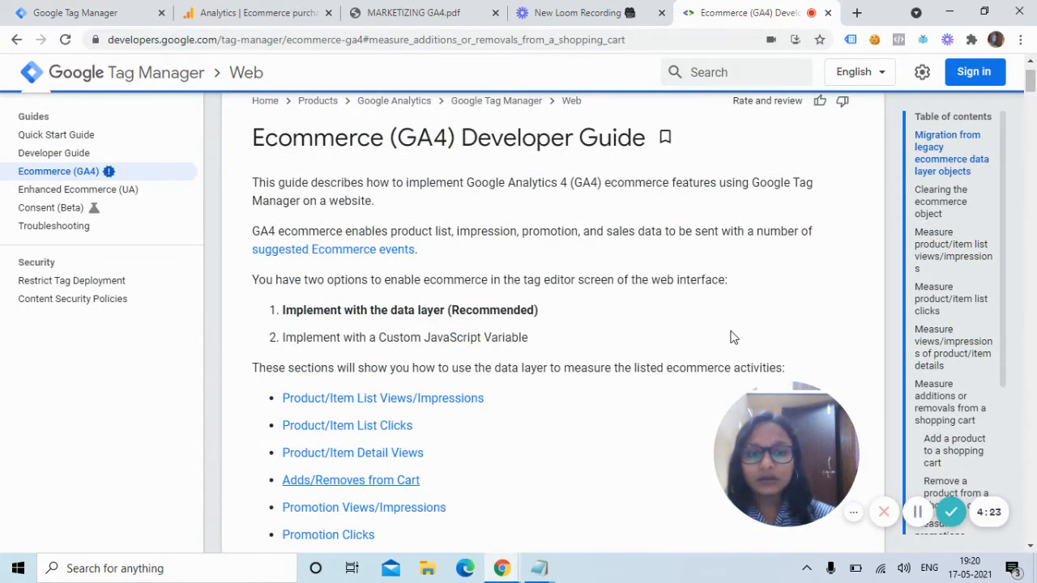
click(95, 191)
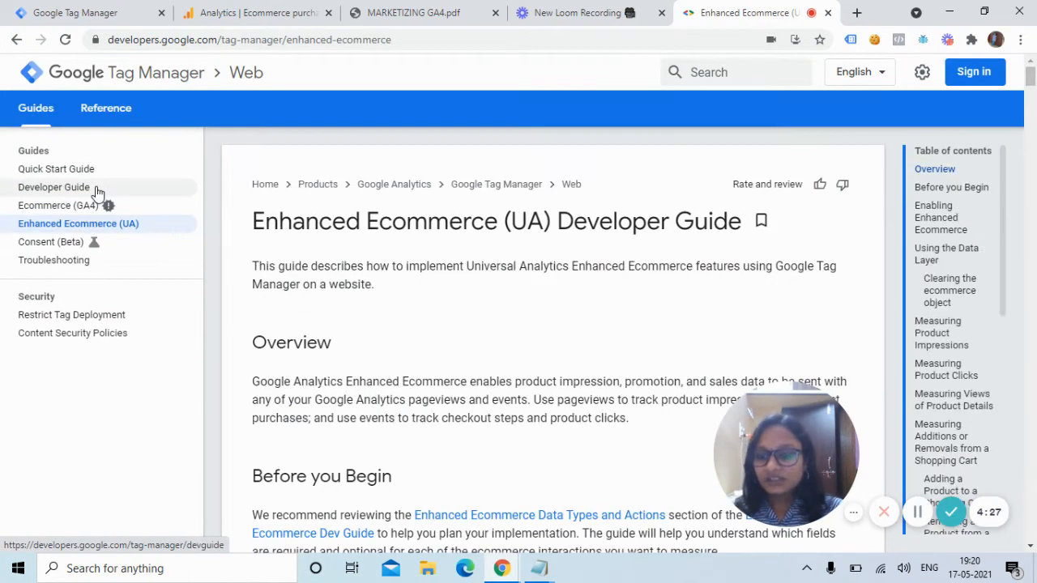
drag(1030, 77, 1034, 220)
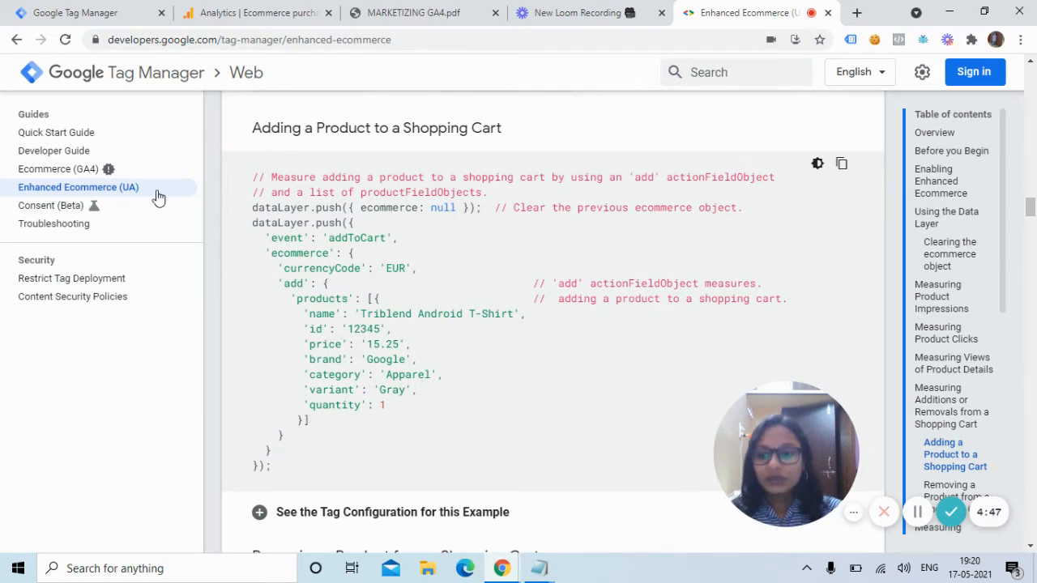
click(88, 176)
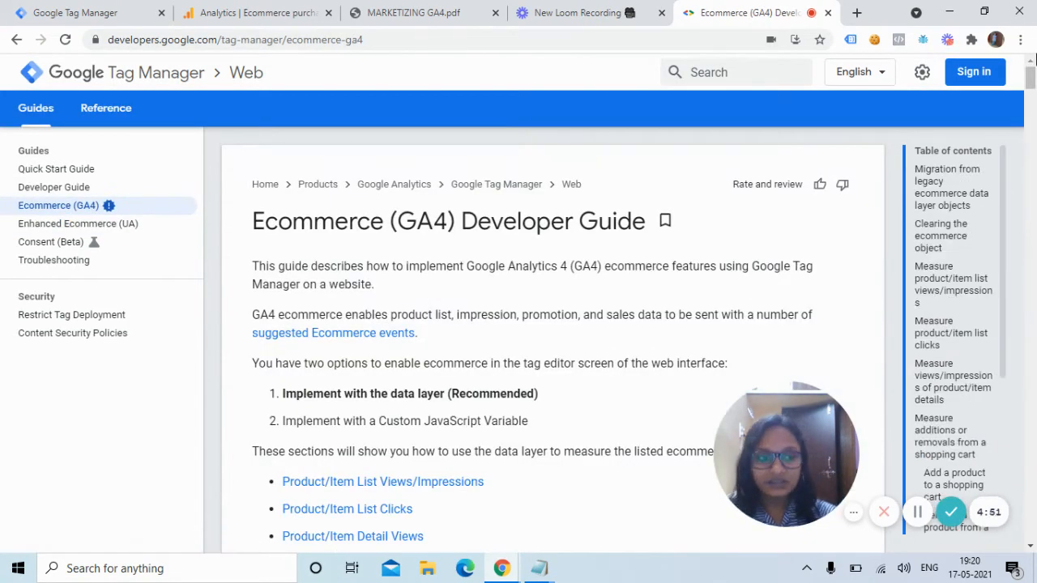
Read the GA4 'Add a product to a shopping cart' example, then return to the Tag Manager tags list.
click(1032, 102)
drag(1032, 103, 1031, 209)
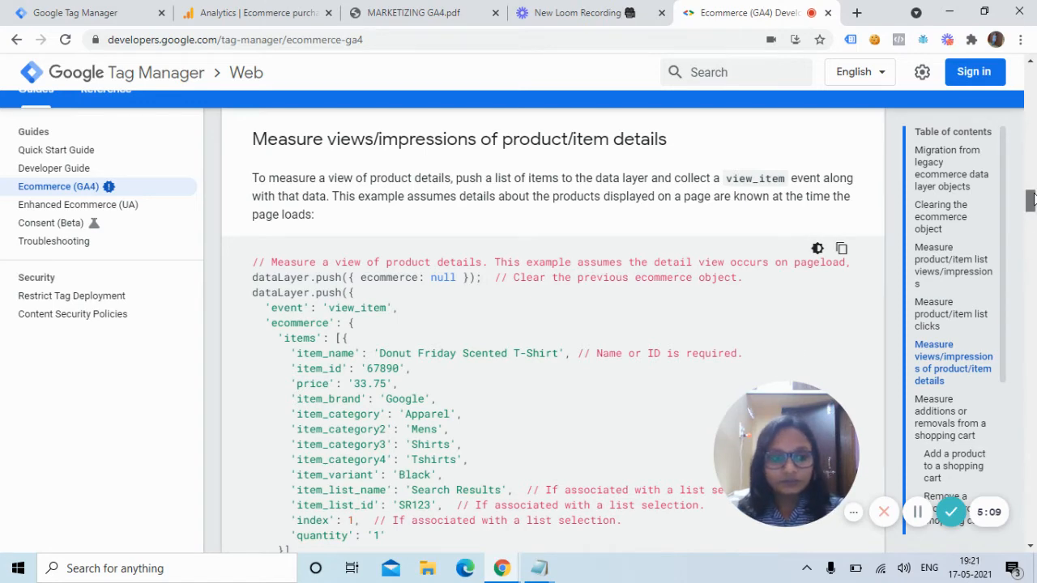
drag(1029, 199, 1031, 235)
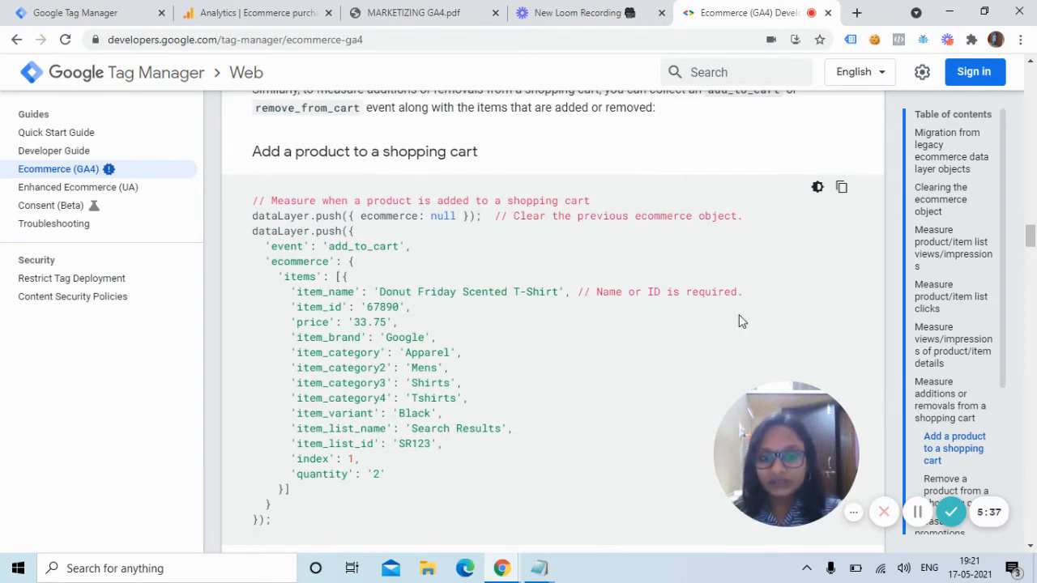
drag(1030, 239, 1031, 243)
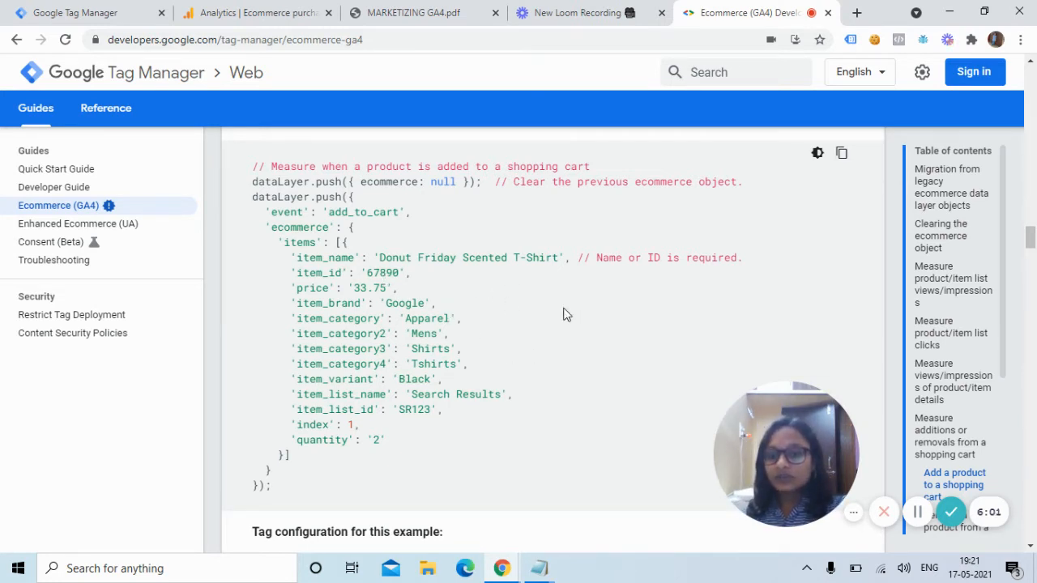
click(92, 13)
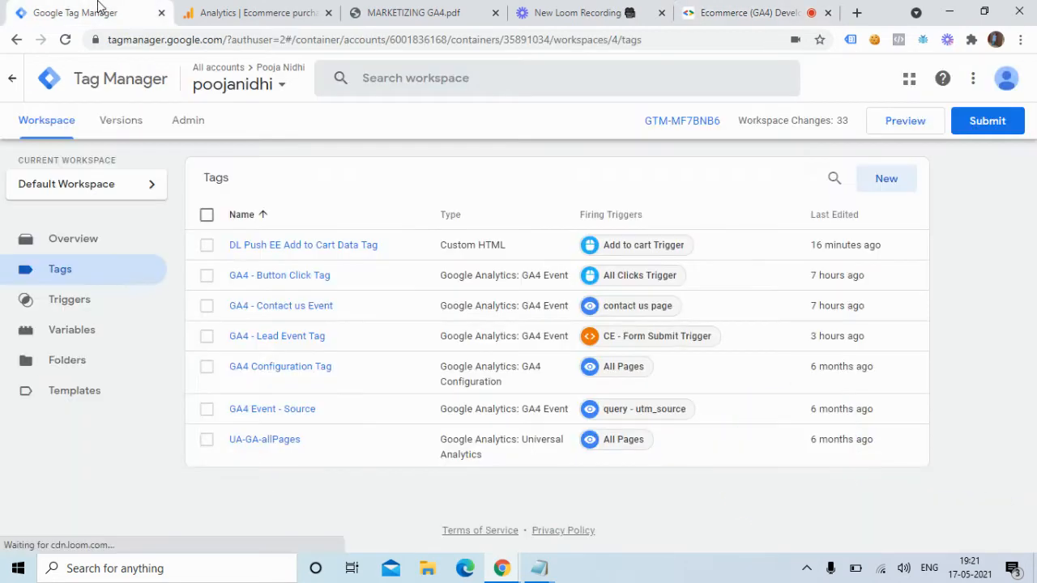
click(919, 138)
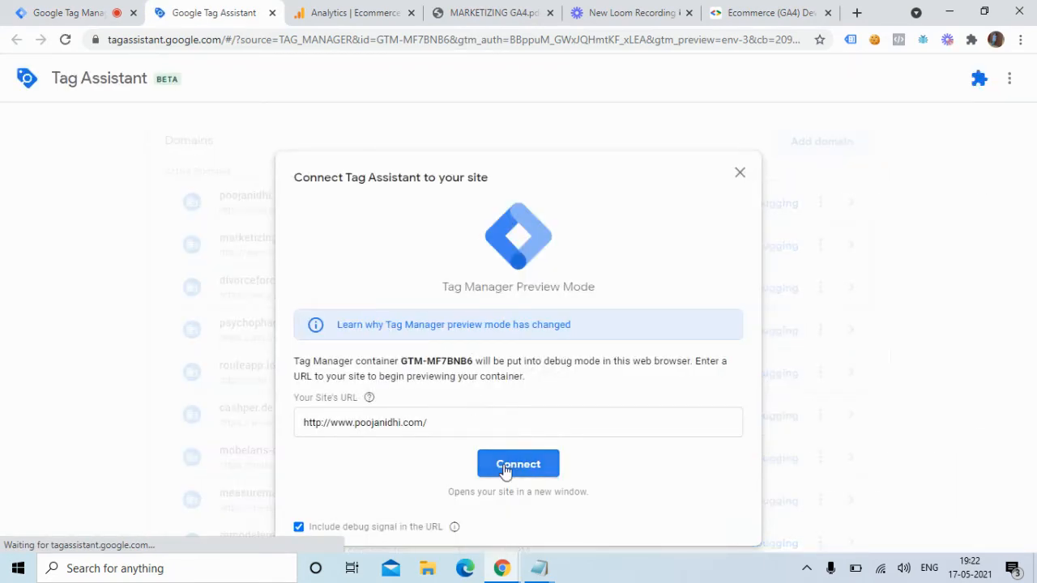
click(498, 464)
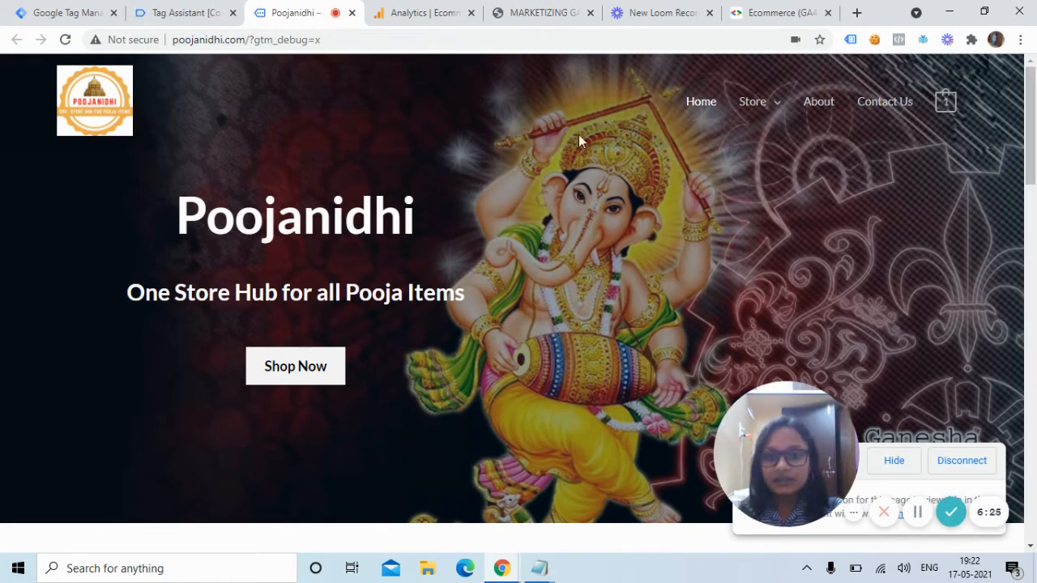
Add the lapis-lazuli product from the crystals category to the cart, then return to Tag Assistant.
mouse_move(756, 128)
click(755, 146)
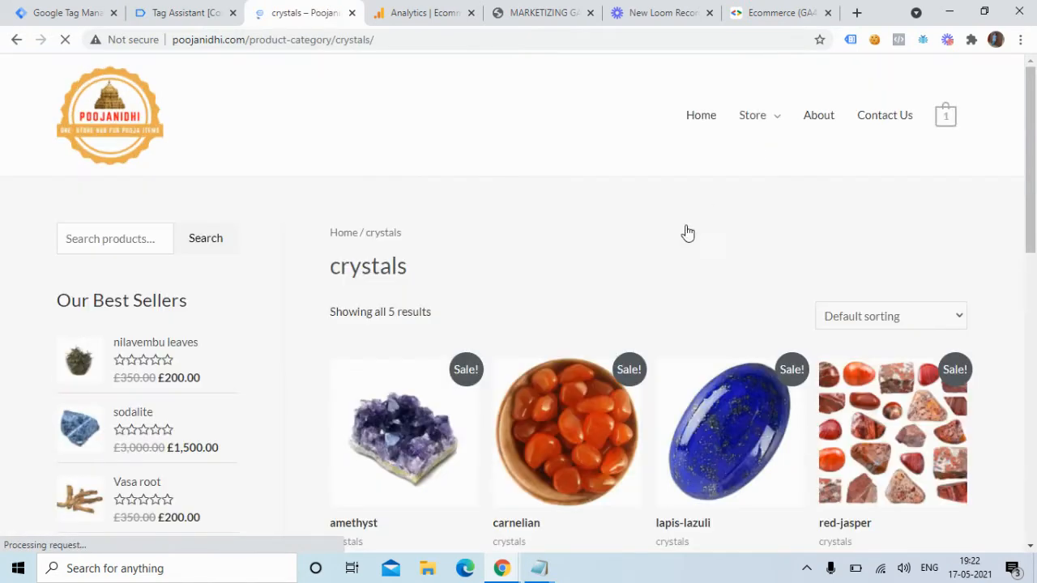
drag(1032, 175, 1033, 256)
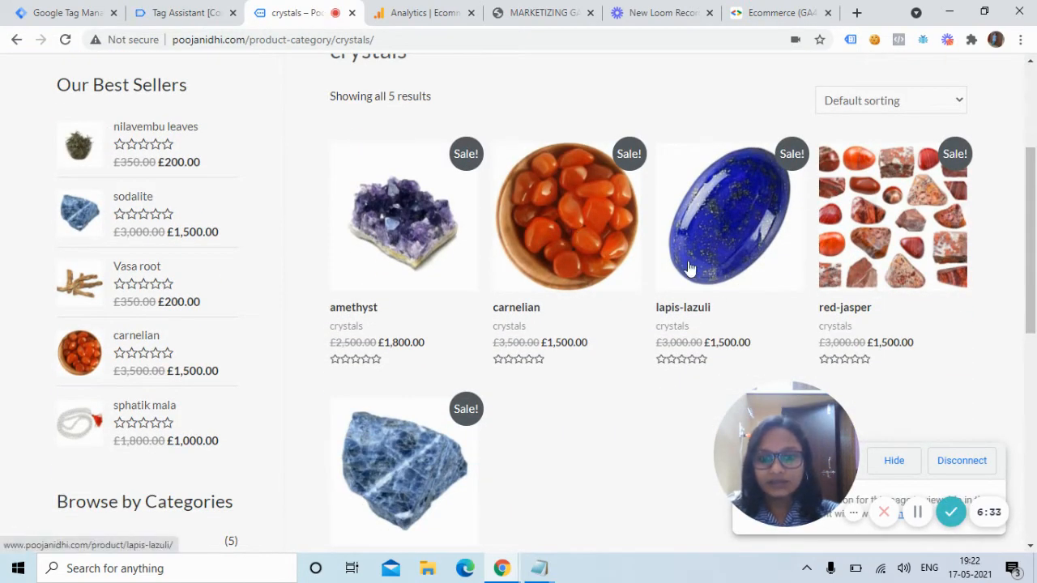
click(751, 229)
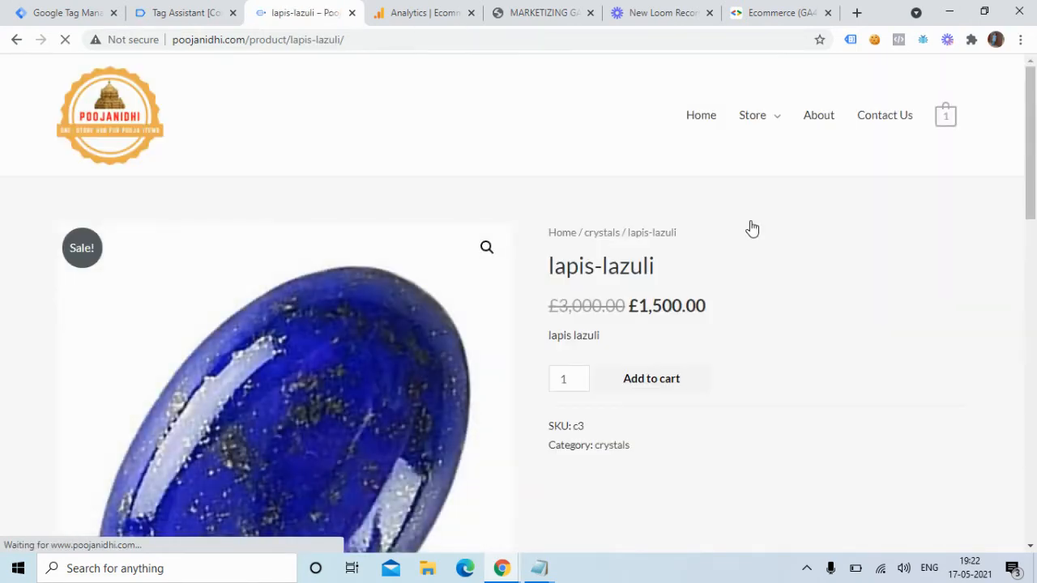
drag(1029, 197, 1035, 235)
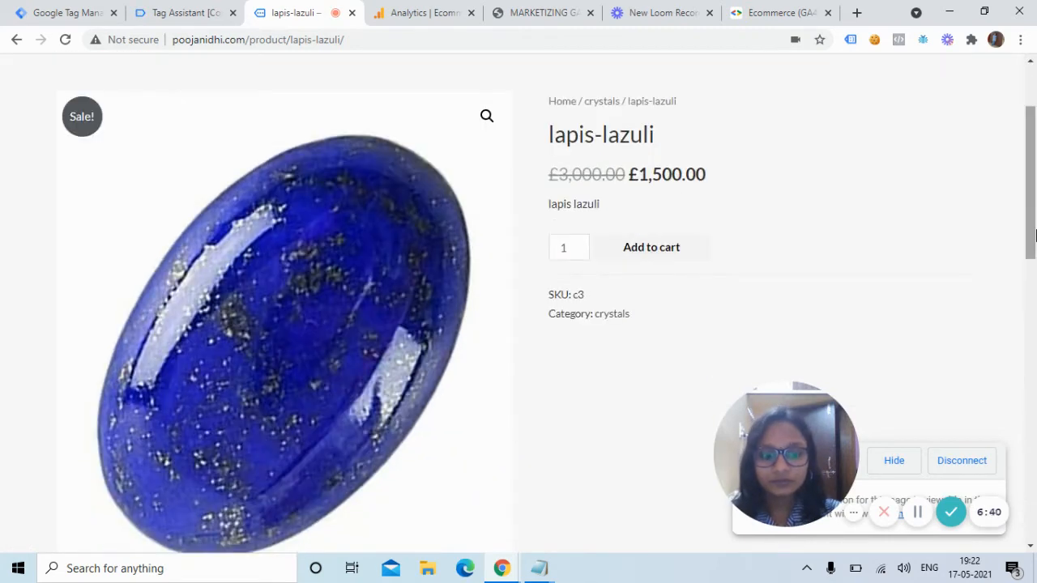
click(657, 248)
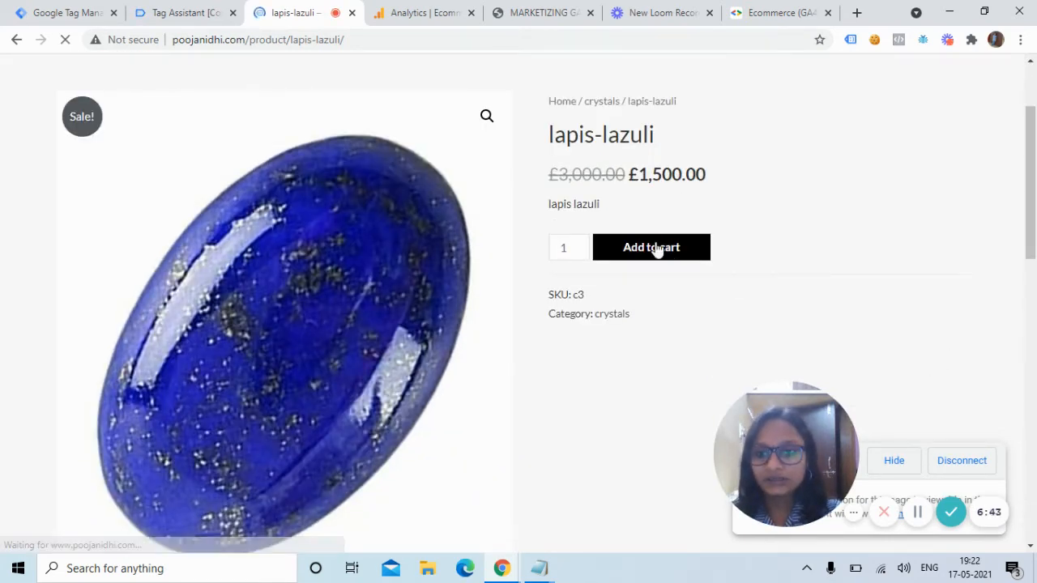
click(186, 14)
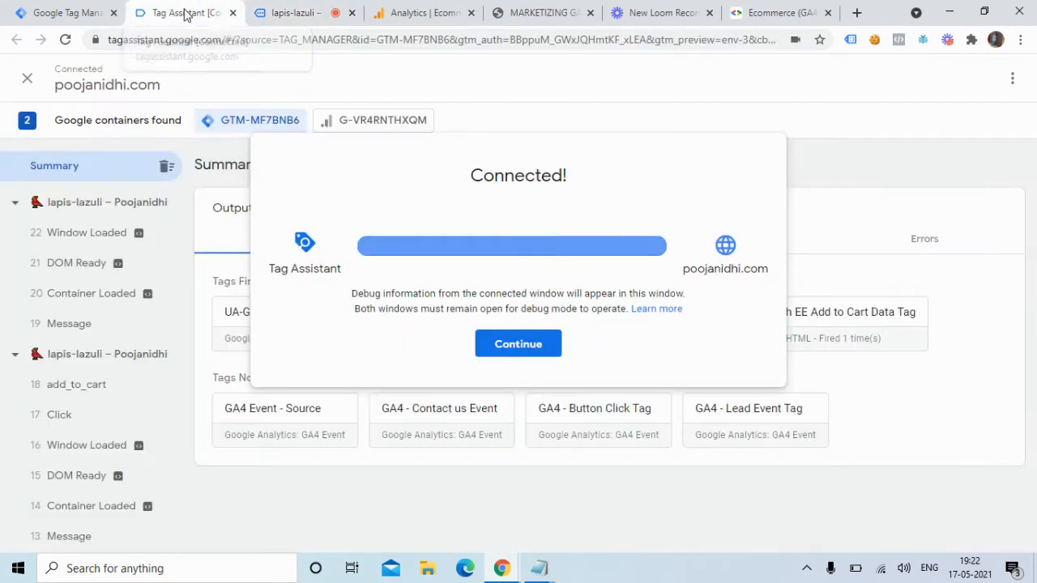
Show the add_to_cart Data Layer with the lapis-lazuli item (item_id c3, price 1,500.00).
click(498, 344)
click(65, 397)
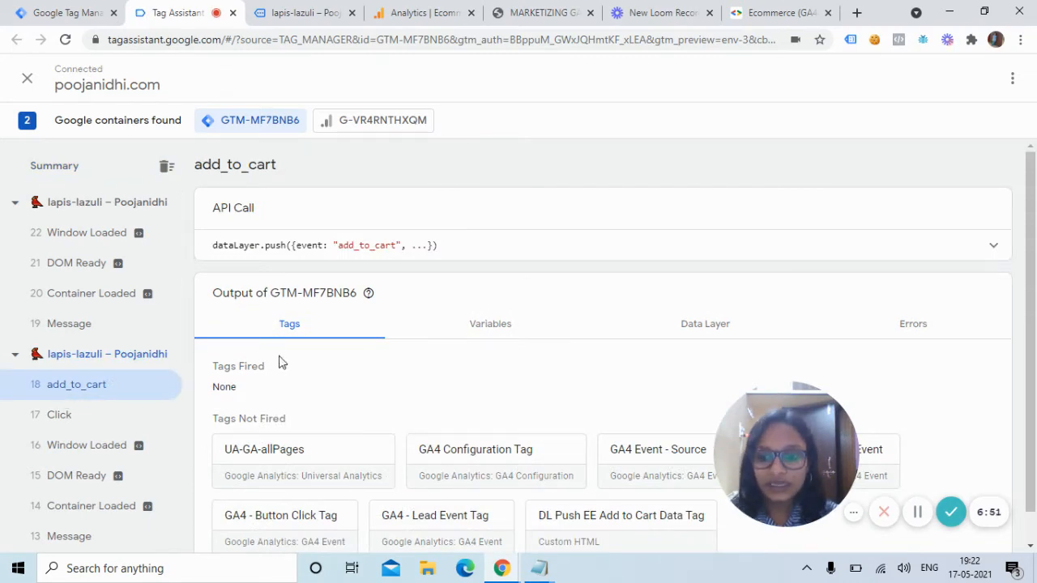
click(707, 344)
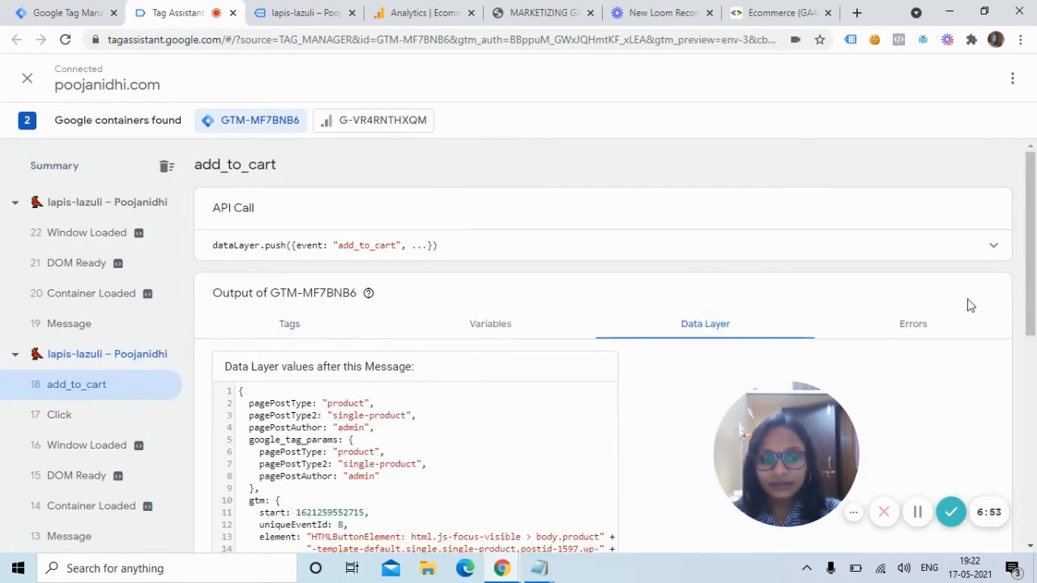
drag(1025, 280, 1032, 477)
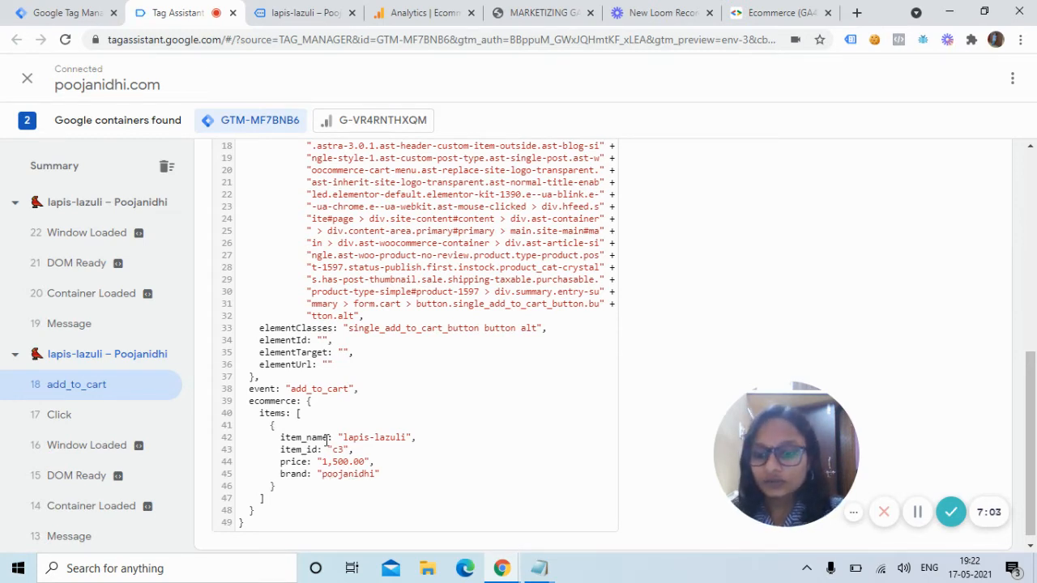
drag(291, 389, 351, 392)
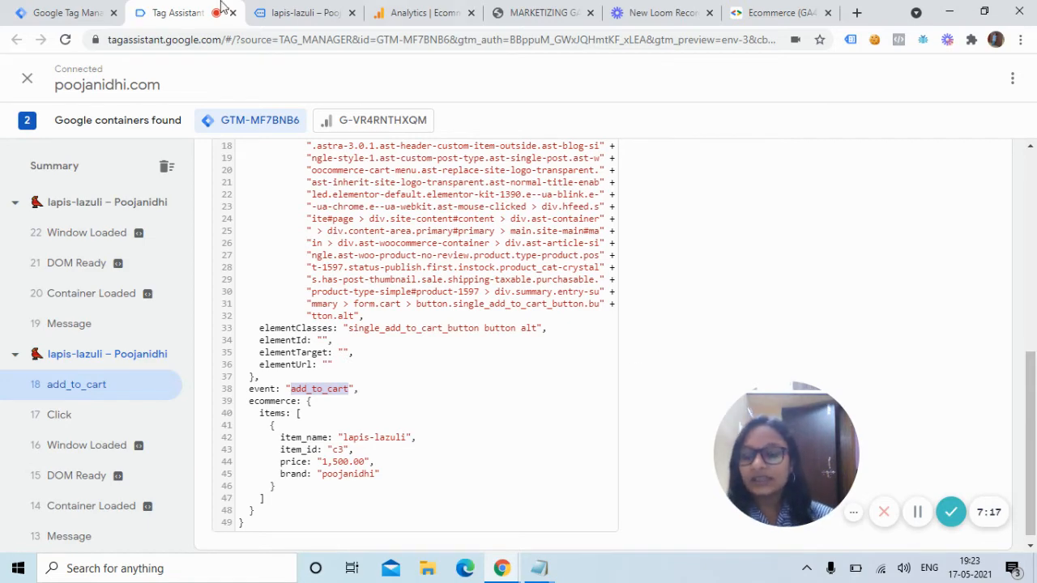
Start a new tag, re-checking the add_to_cart event and items code in Tag Assistant.
click(69, 12)
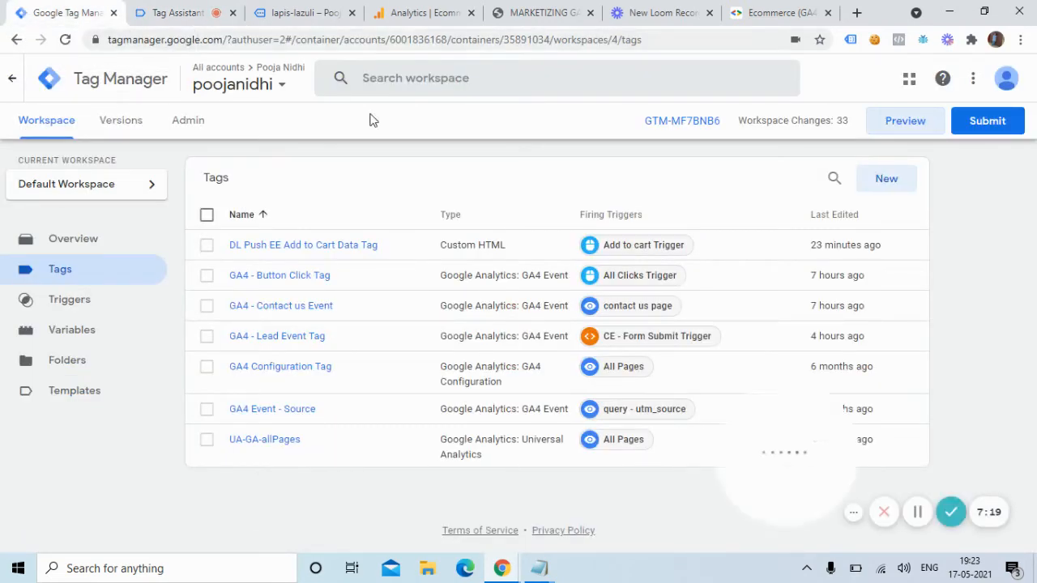
click(890, 179)
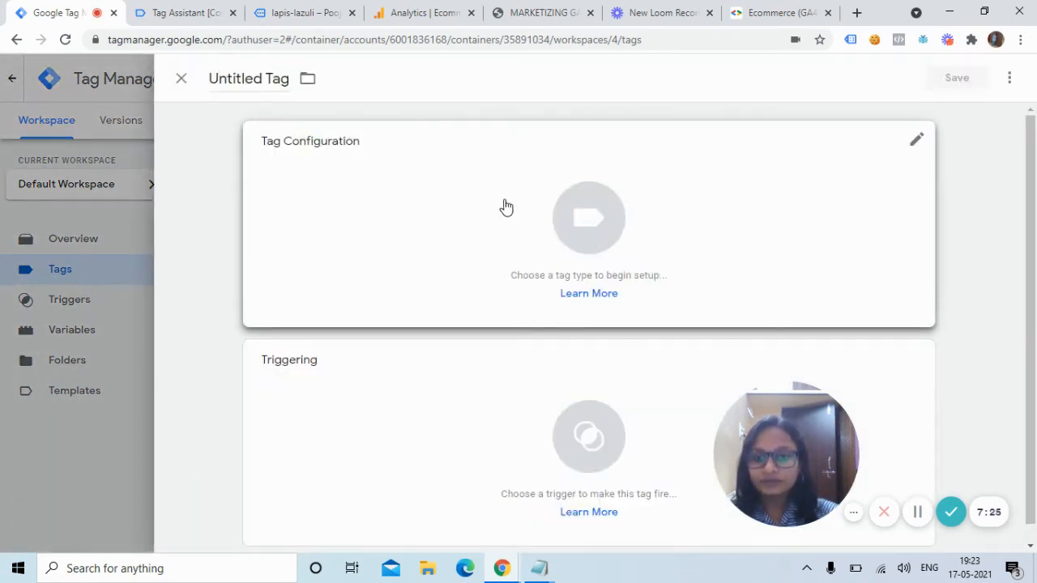
click(204, 9)
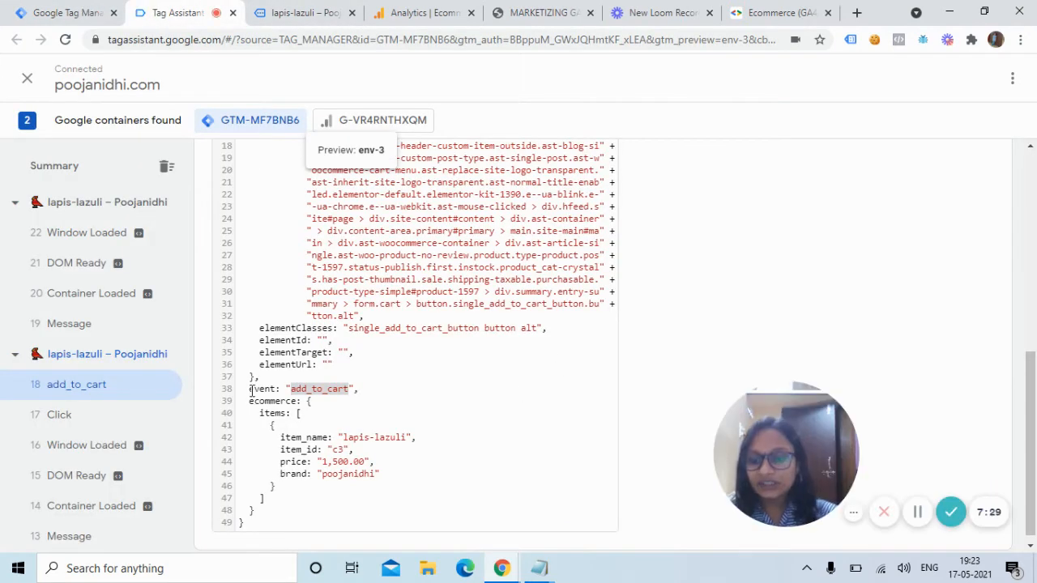
drag(251, 390, 294, 525)
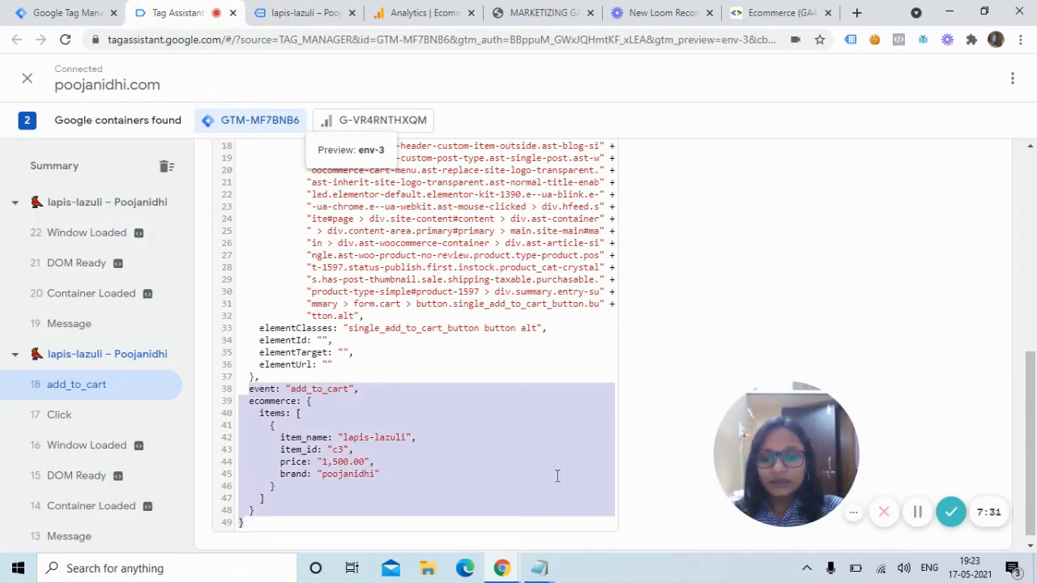
click(738, 288)
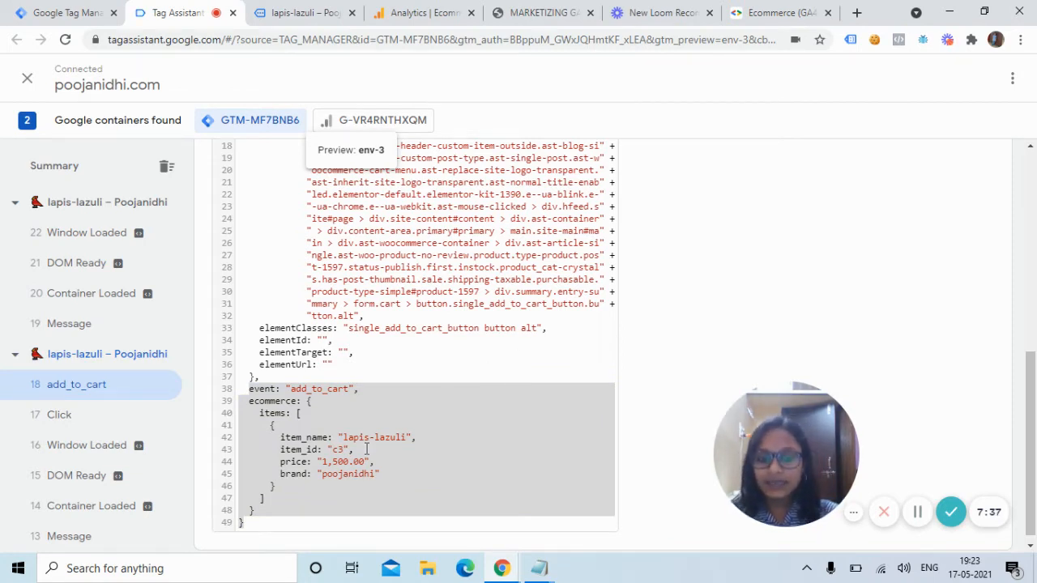
click(333, 498)
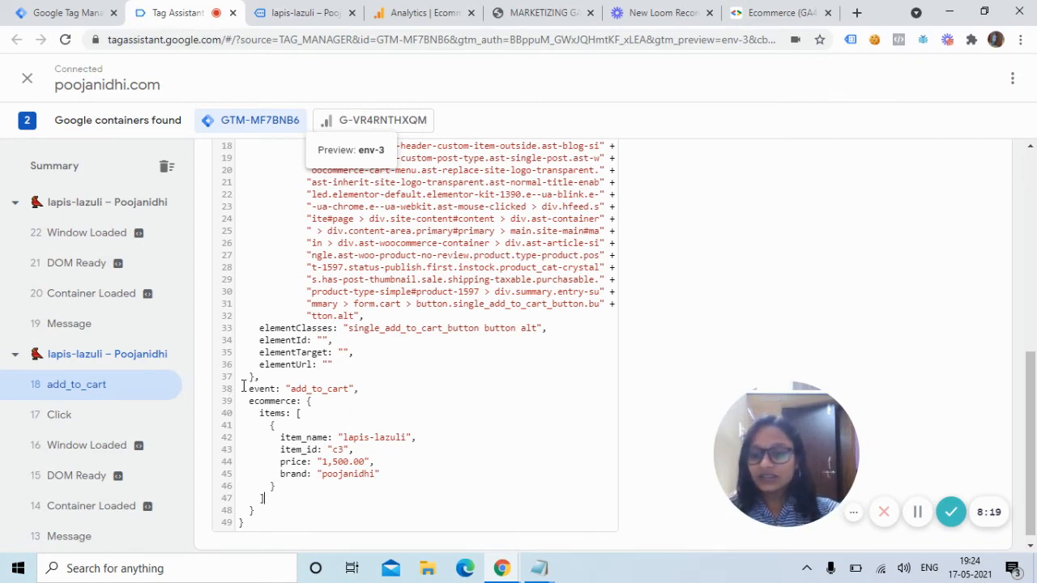
drag(247, 389, 281, 487)
click(321, 390)
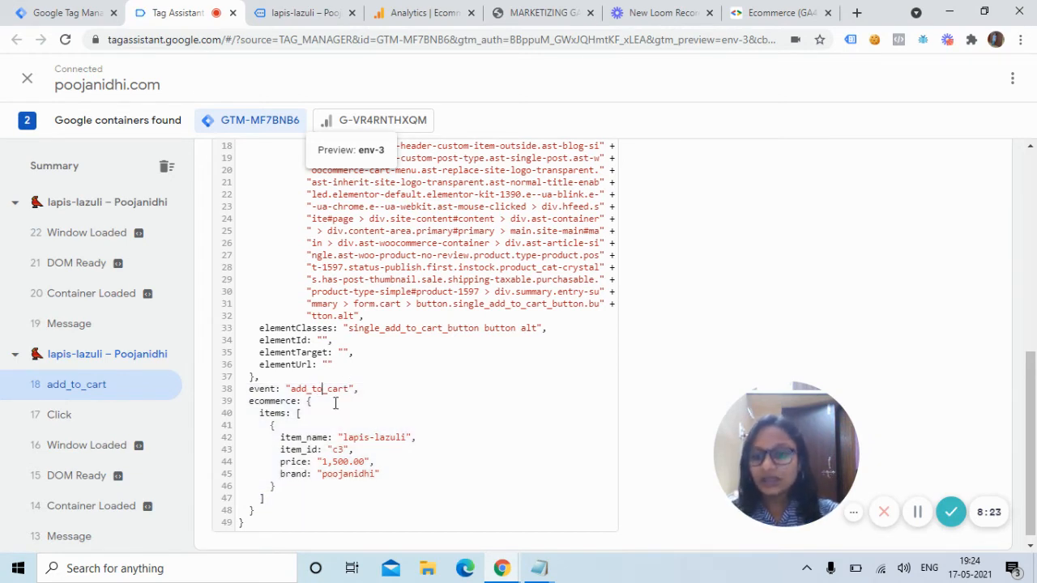
click(29, 8)
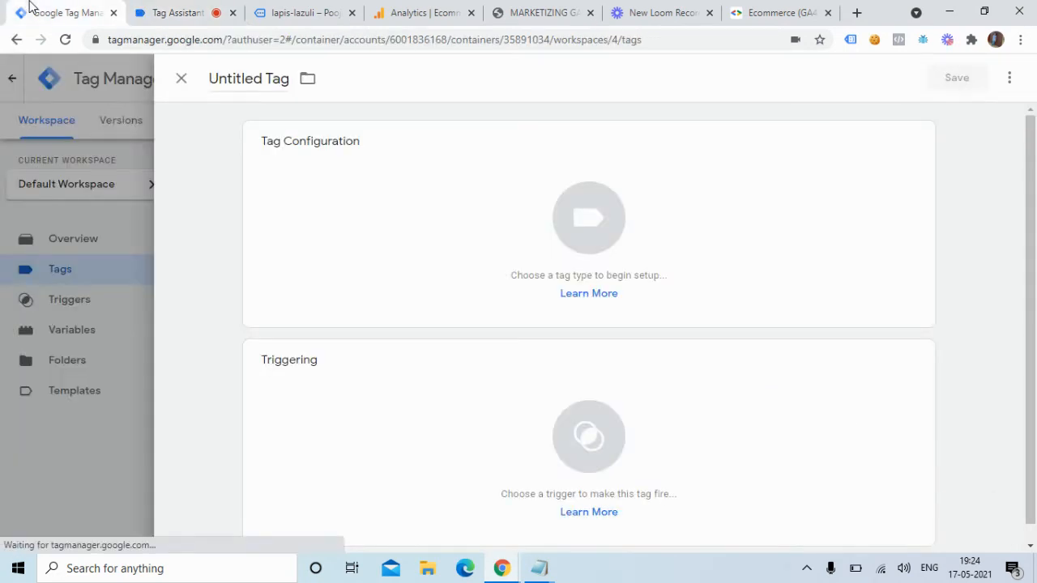
Set the tag type to Google Analytics: GA4 Event using the GA4 Configuration Tag.
click(477, 203)
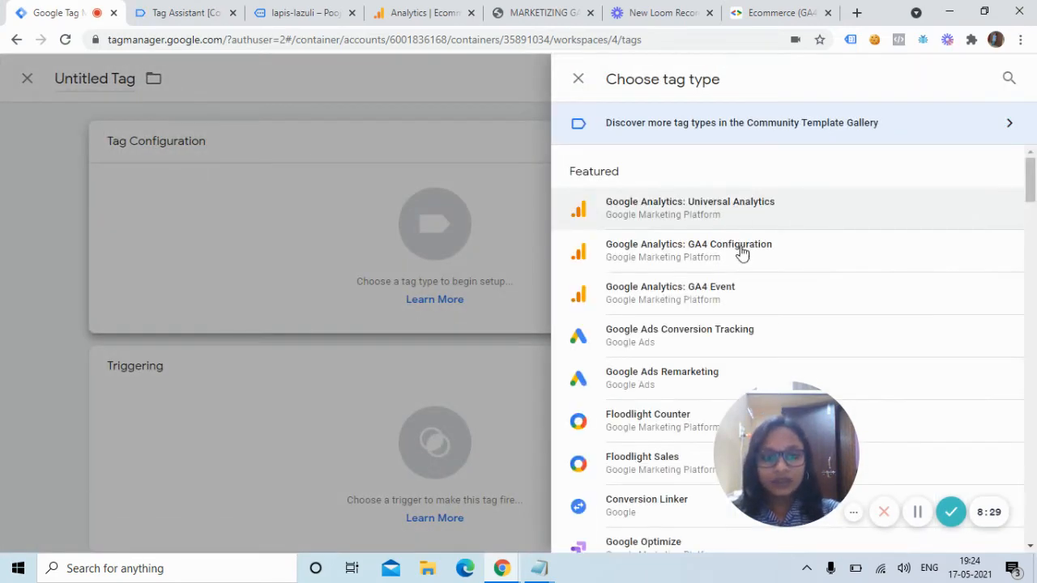
click(717, 295)
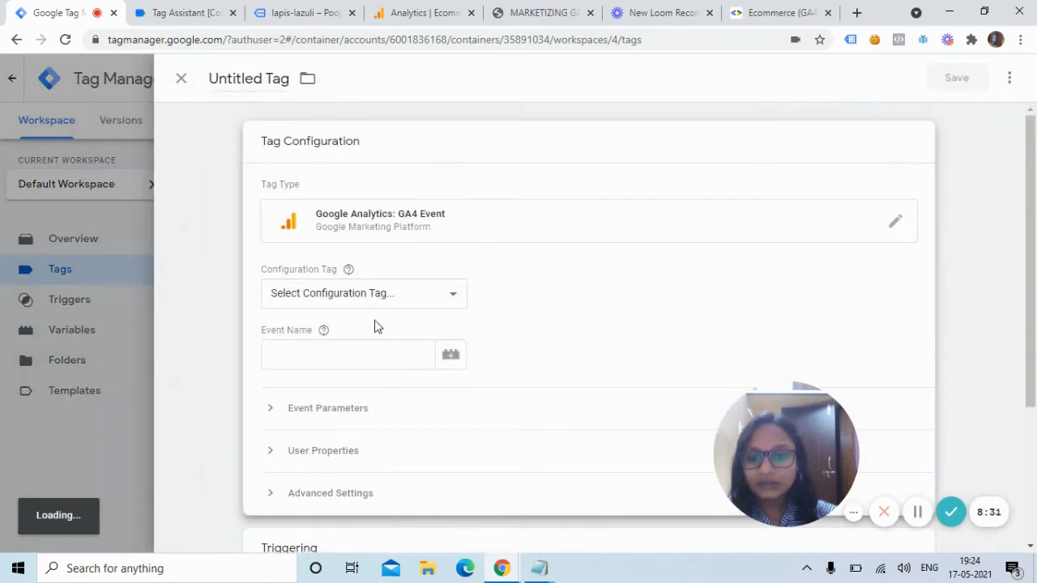
click(405, 293)
click(338, 373)
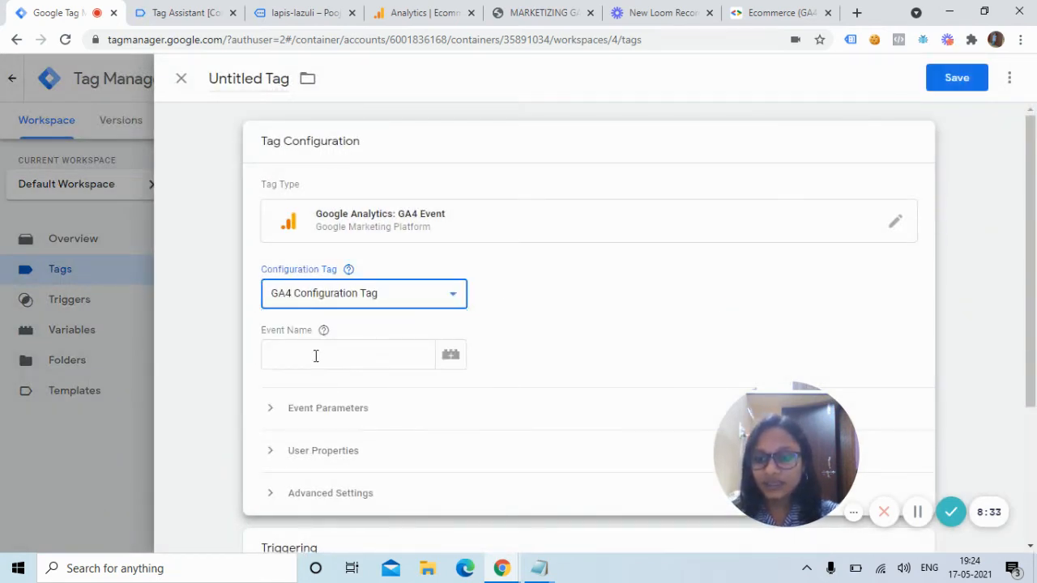
Set the event name to add_to_cart and rename the tag 'GA4 ADD to Cart Tag'.
click(321, 352)
text(ad)
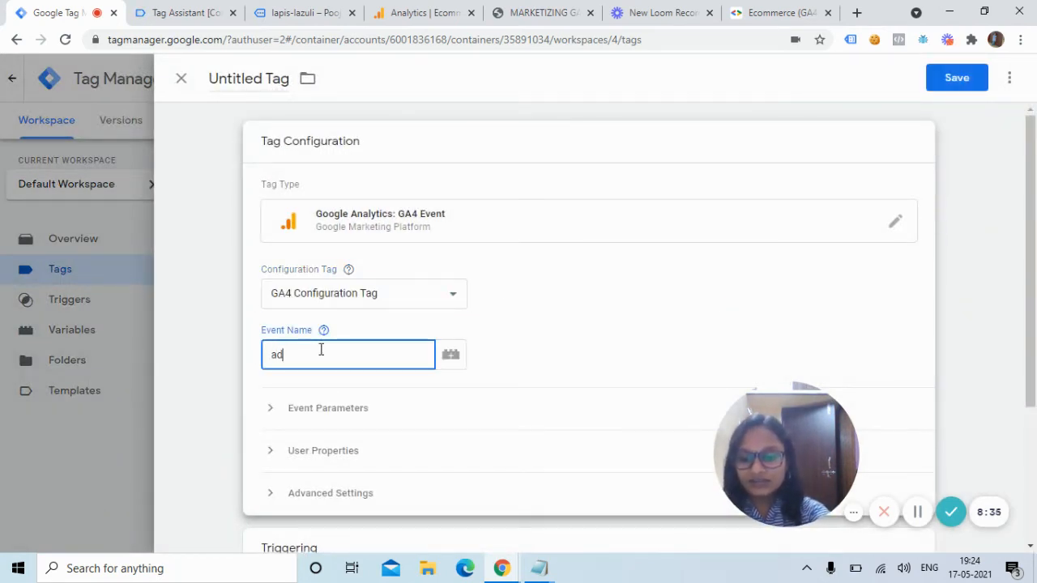
text(d_to)
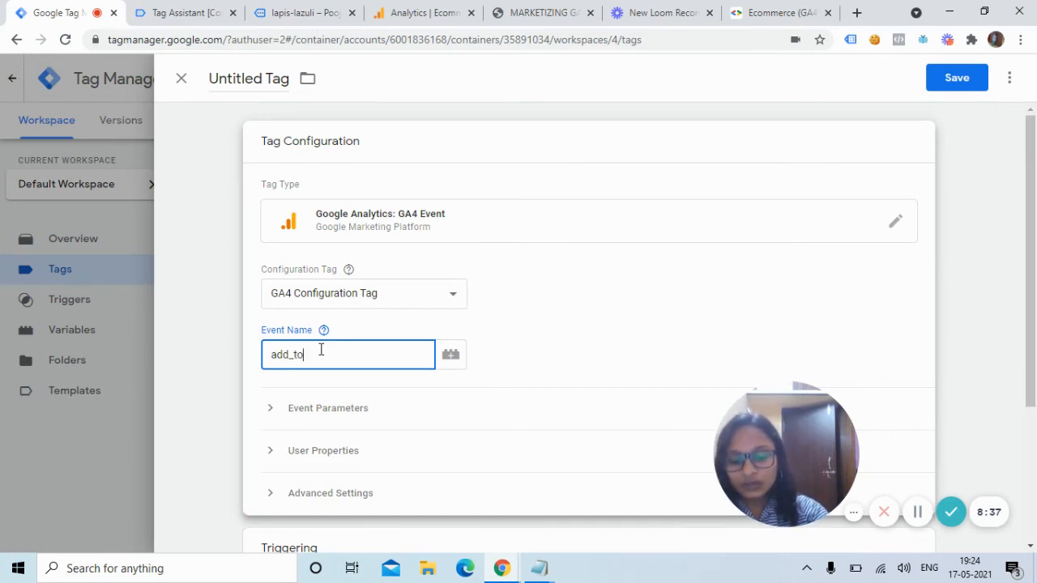
text(_car)
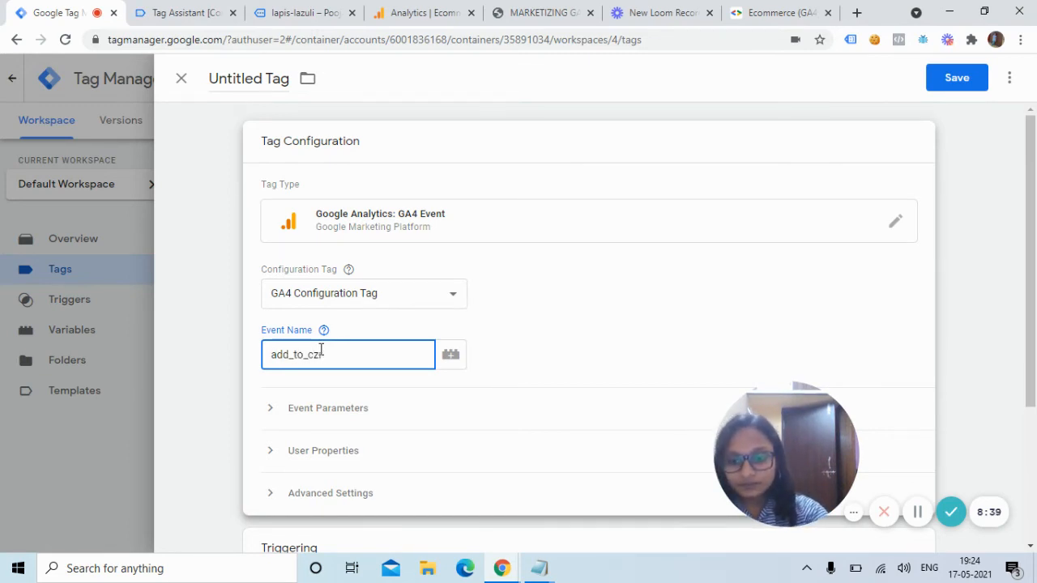
text(t)
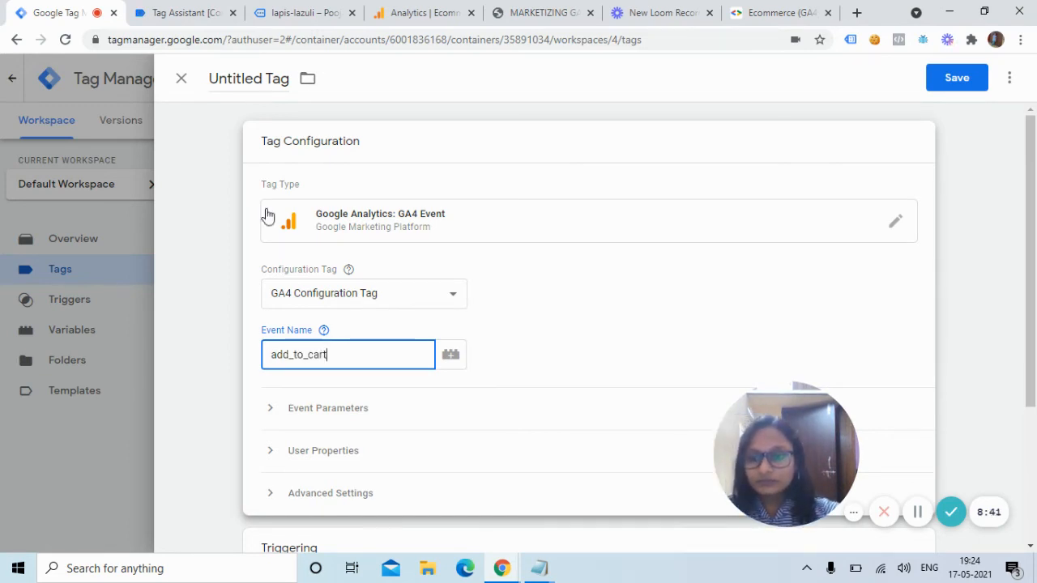
click(266, 79)
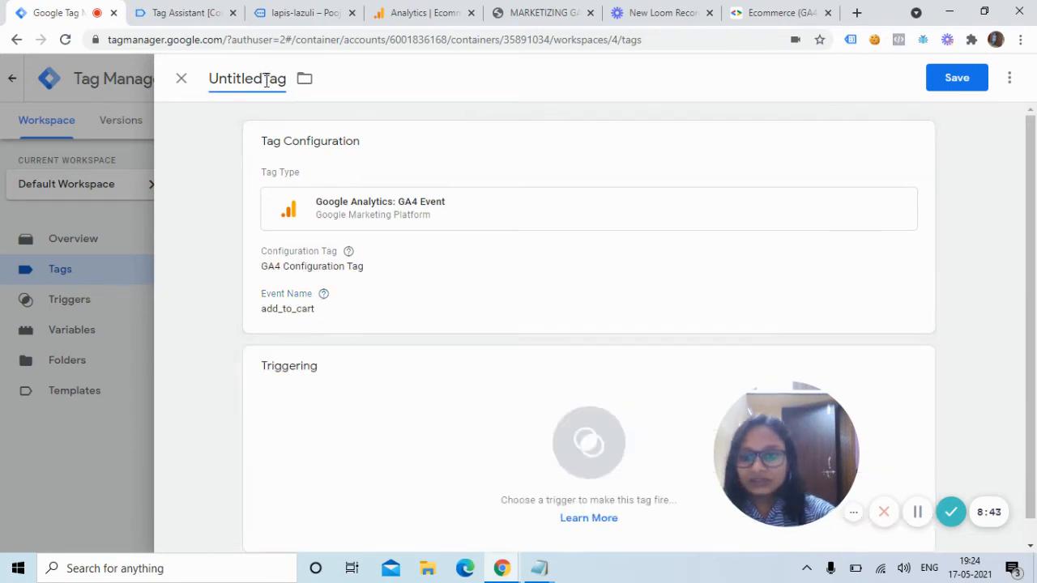
key(BackSpace)
key(BackSpace)
key(BackSpace)
key(BackSpace)
key(BackSpace)
key(BackSpace)
key(BackSpace)
key(BackSpace)
key(BackSpace)
text(GA)
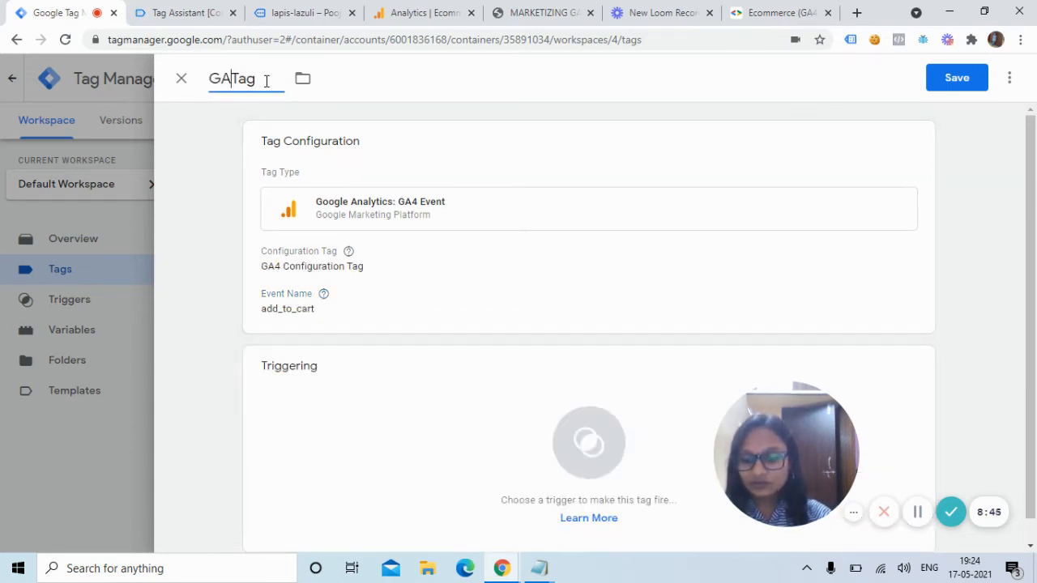
text($)
key(BackSpace)
key(BackSpace)
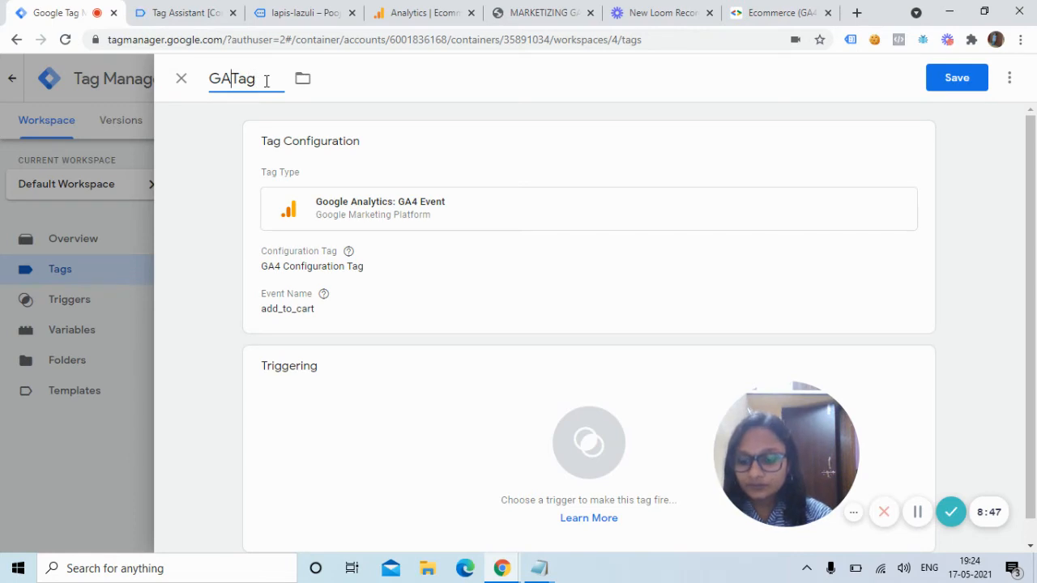
text(4 a)
key(BackSpace)
text(AD)
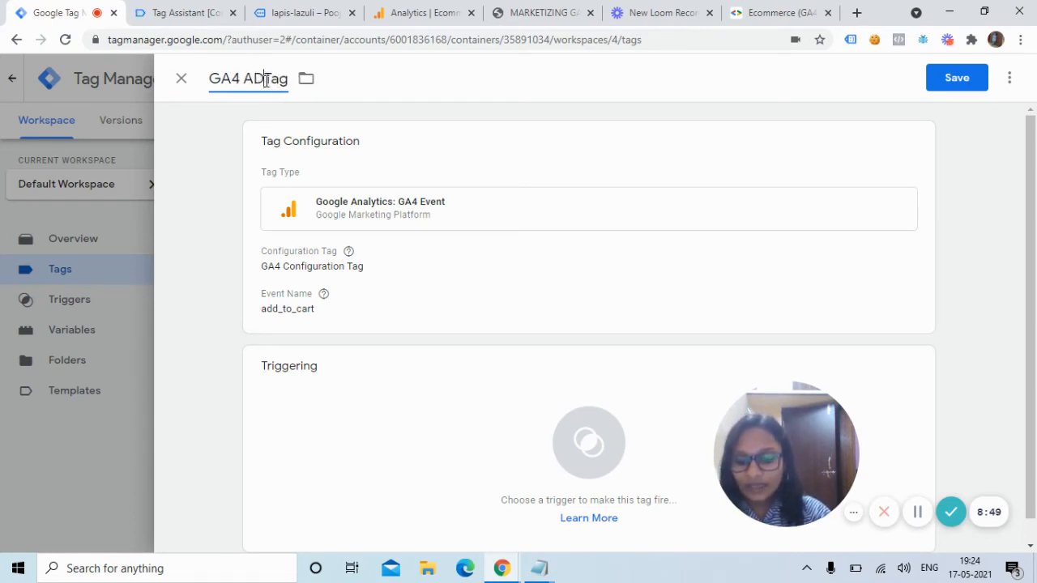
text(D toCart)
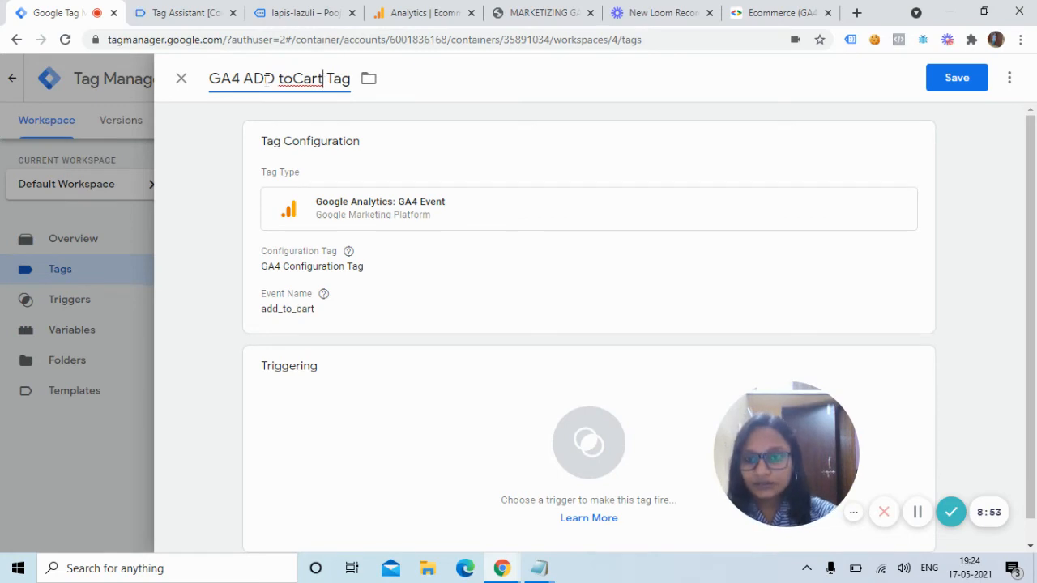
key(Left)
key(Left)
key(Left)
key(Left)
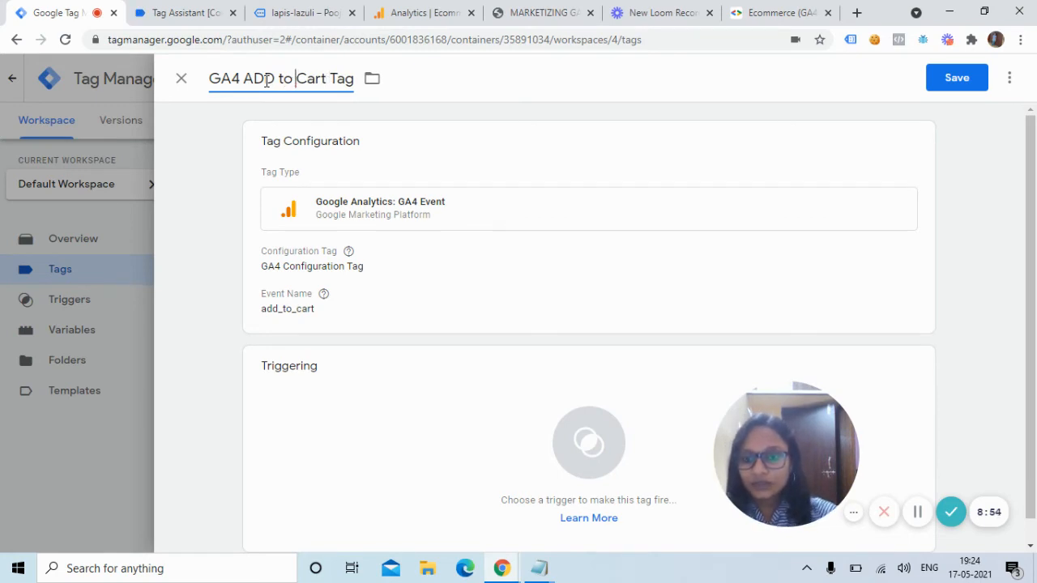
Reopen the Tag Configuration and expand its Event Parameters section.
click(453, 278)
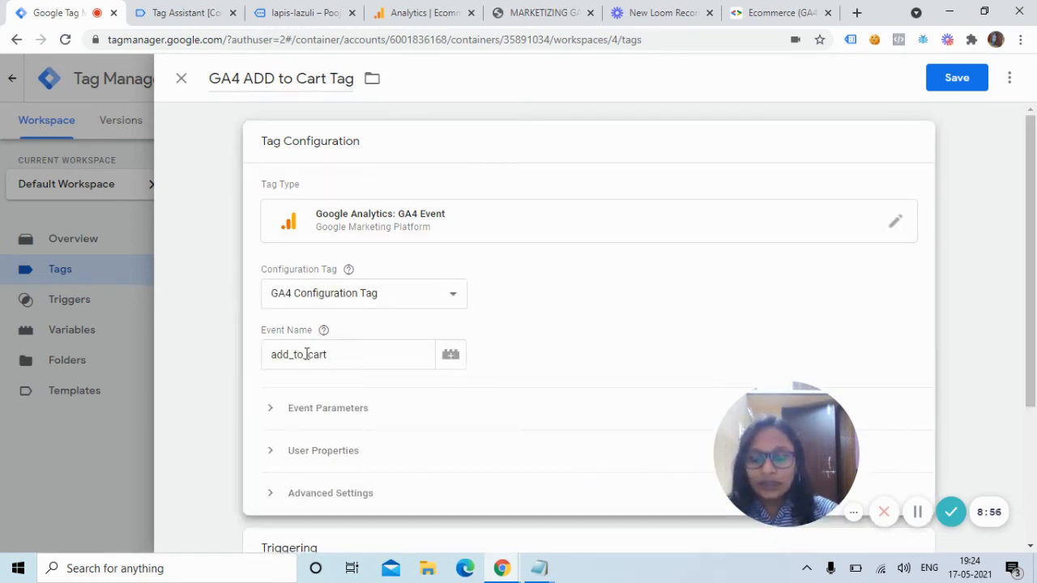
click(273, 410)
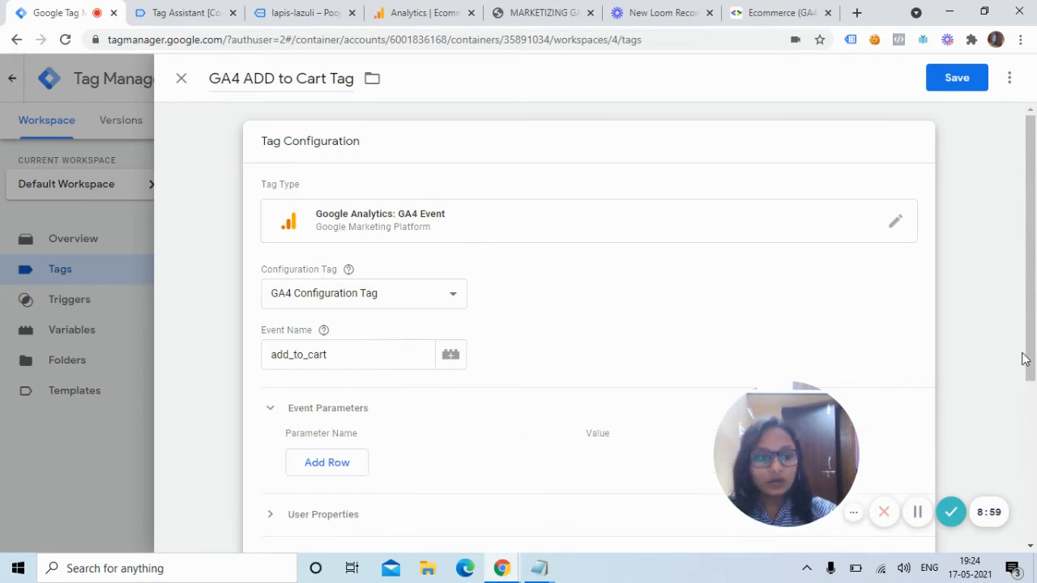
scroll(1023, 359, down, 2)
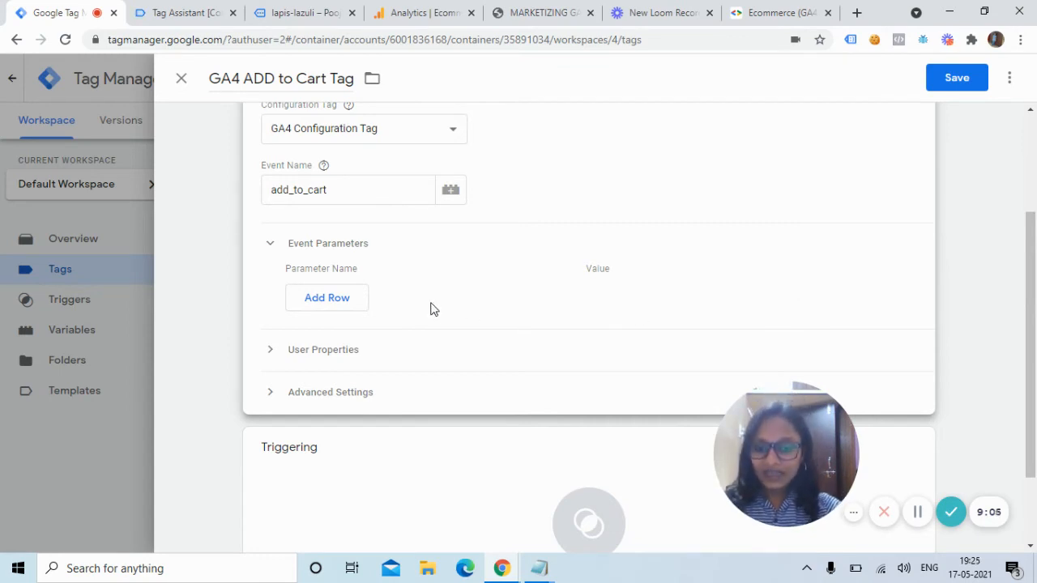
Add an items event parameter set to {{Click Classes}} and save the tag without a trigger.
click(359, 300)
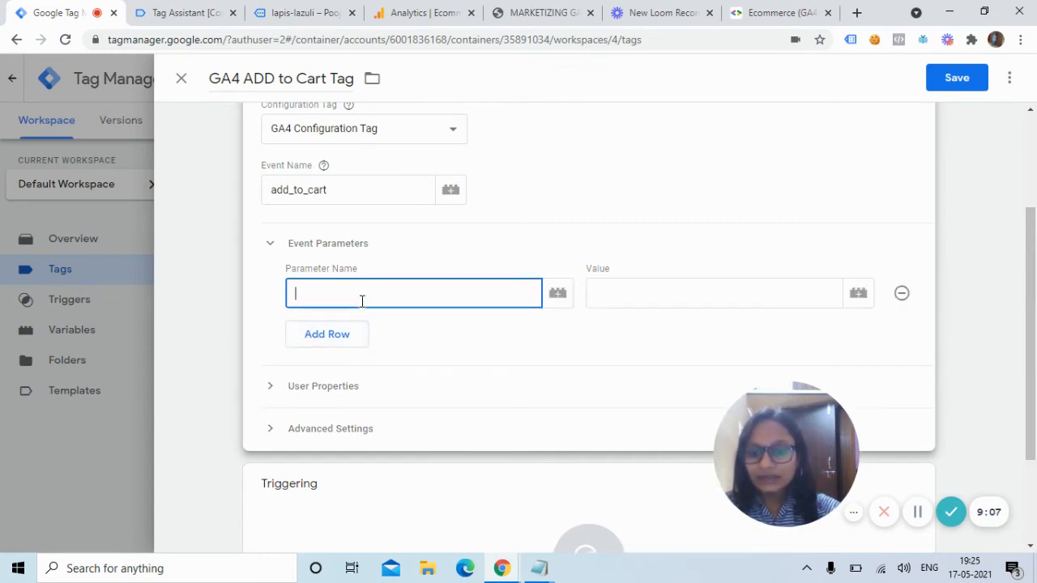
text(items)
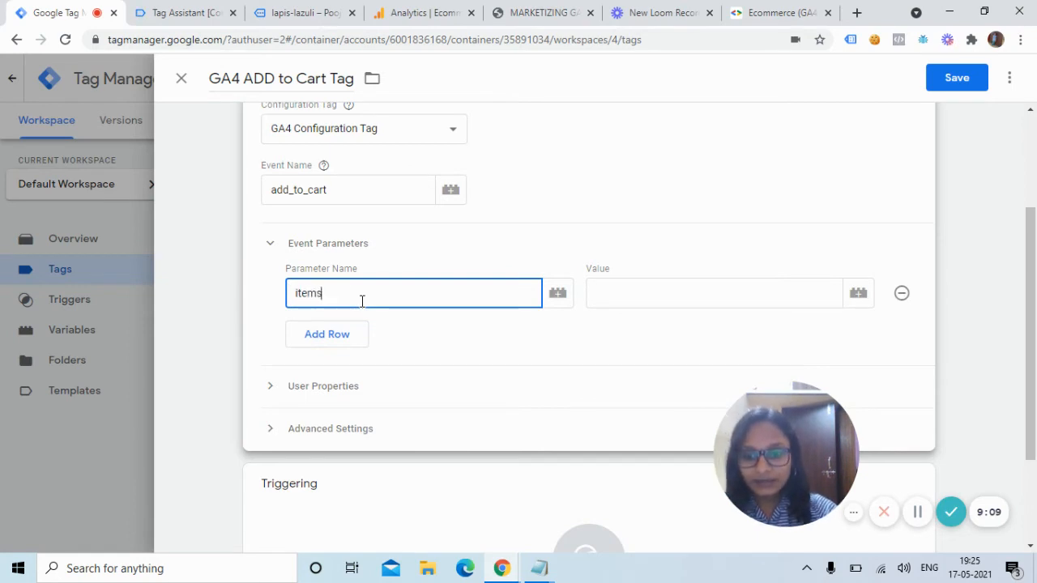
click(667, 305)
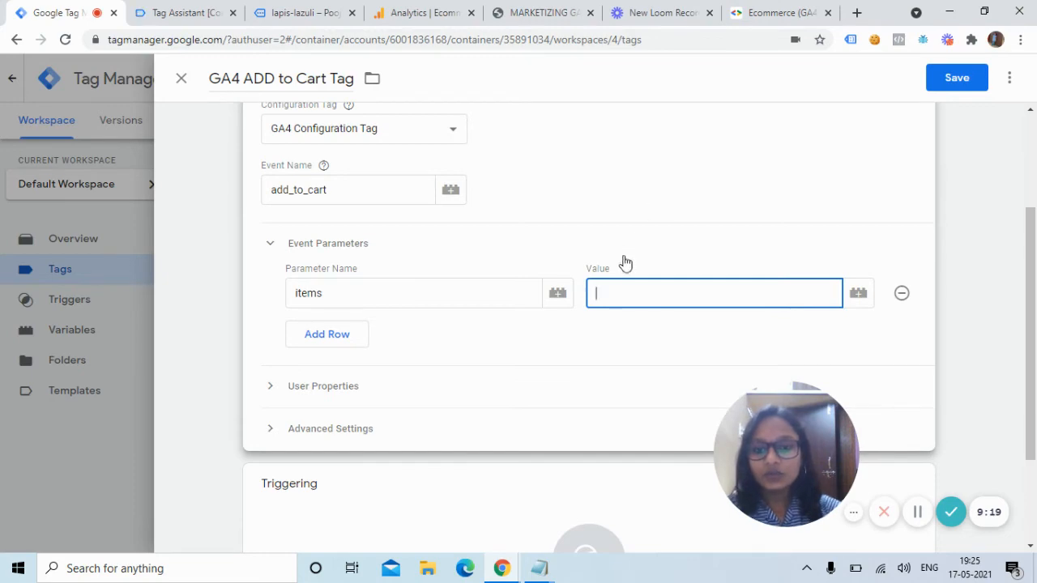
click(859, 295)
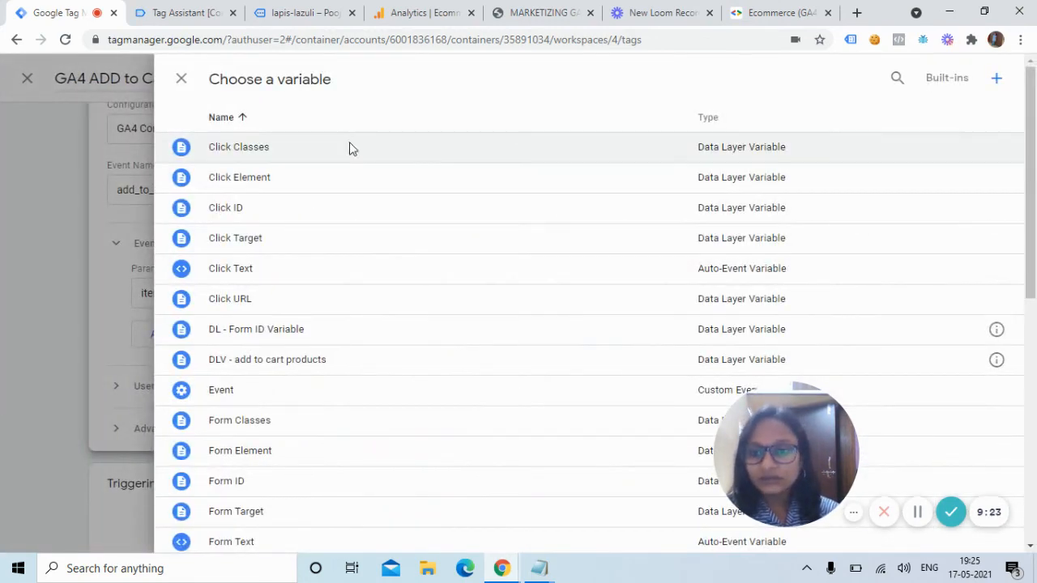
click(349, 147)
click(956, 78)
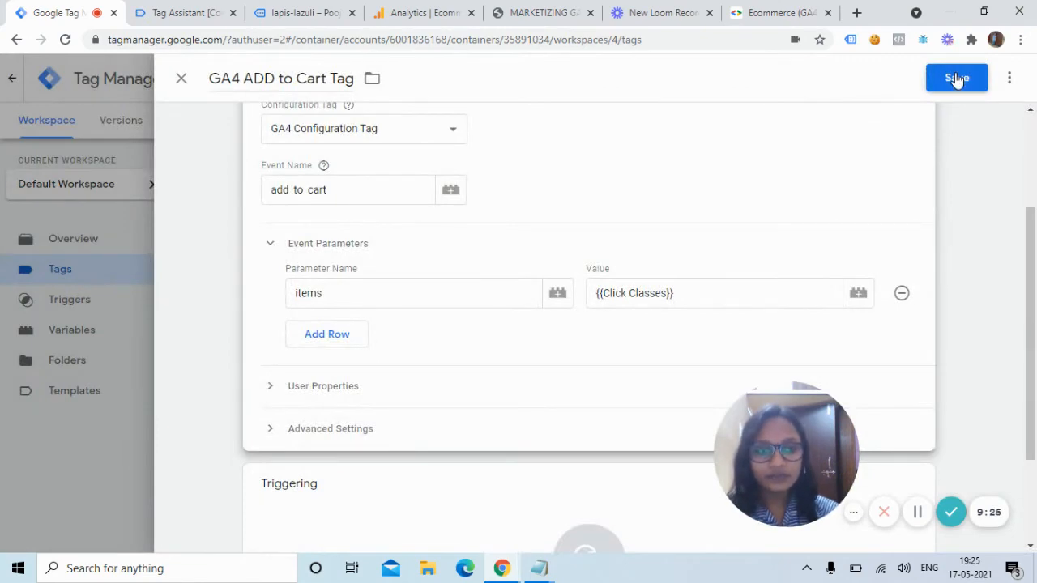
click(618, 236)
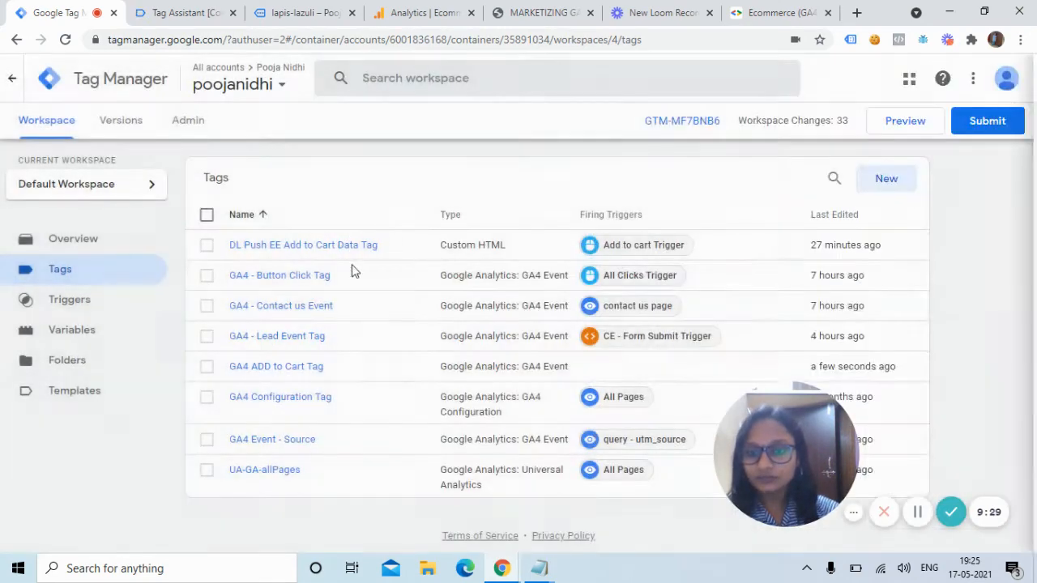
Start a new user-defined Data Layer Variable with the variable name ecommerce.items.
click(92, 333)
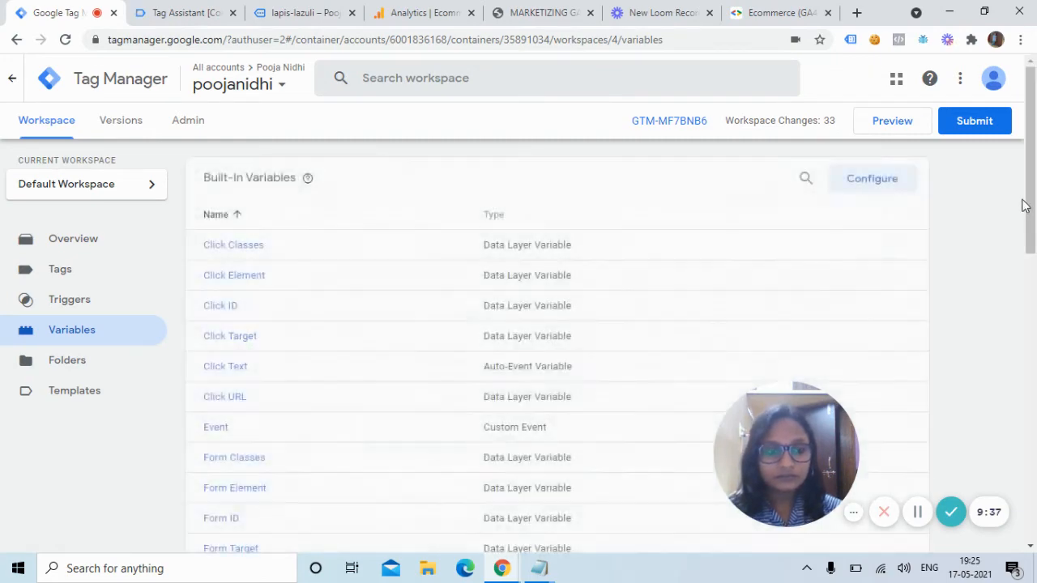
drag(1021, 213, 1034, 476)
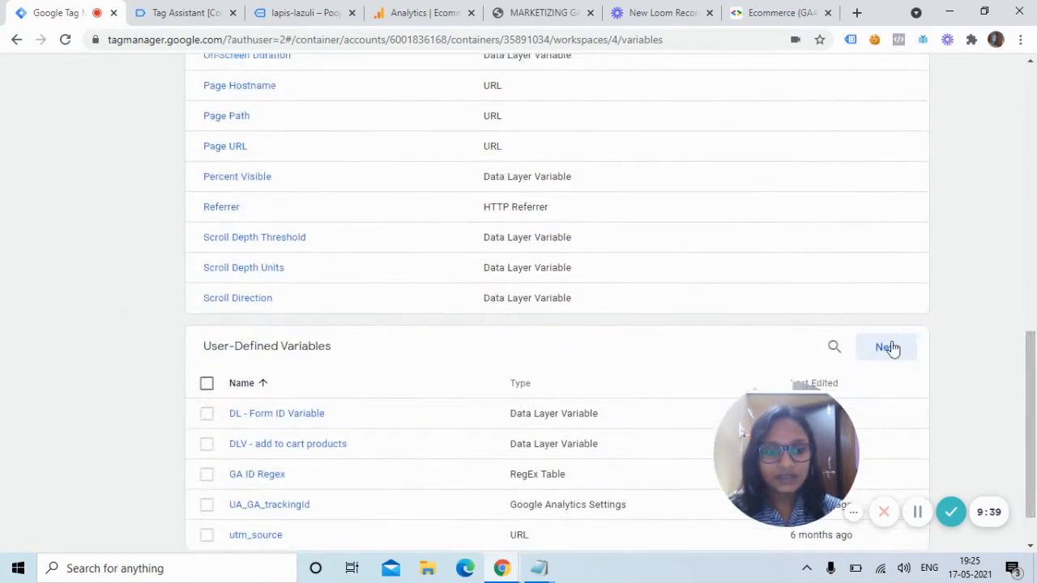
click(894, 347)
click(354, 154)
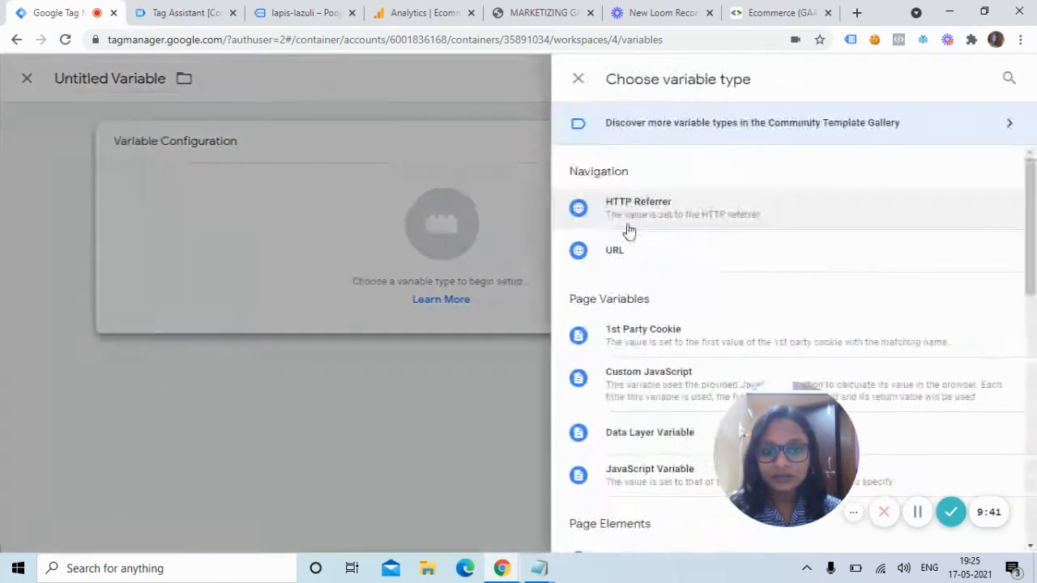
click(665, 430)
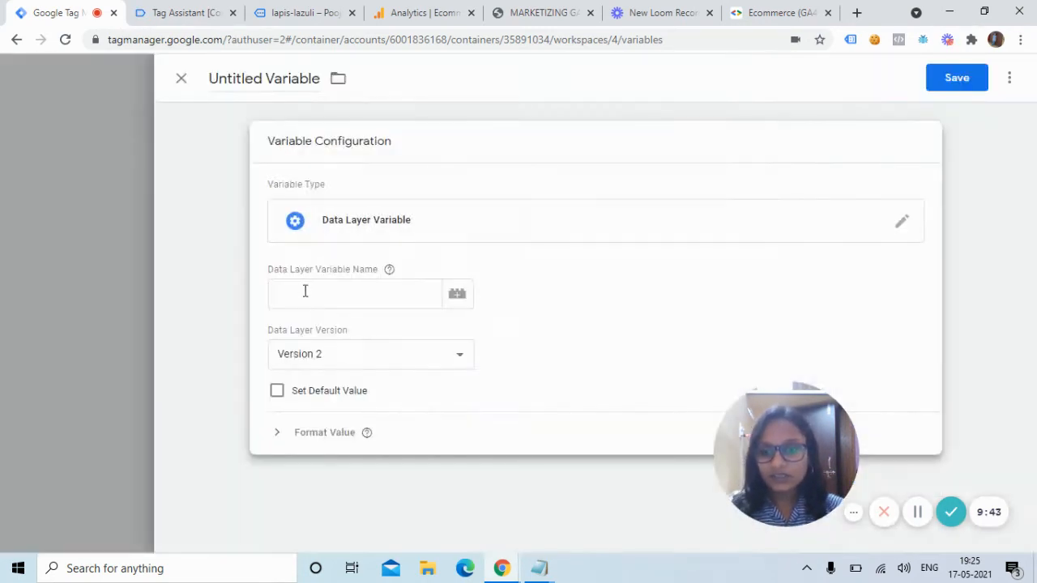
click(306, 294)
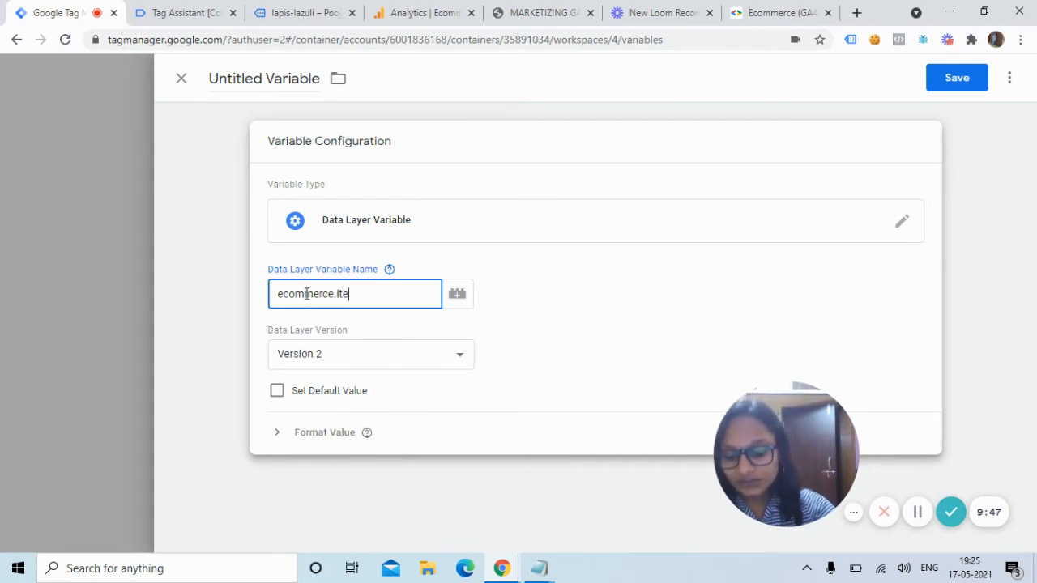
Retitle the variable from Untitled to 'DLV - ecommerce items' and save it.
click(268, 79)
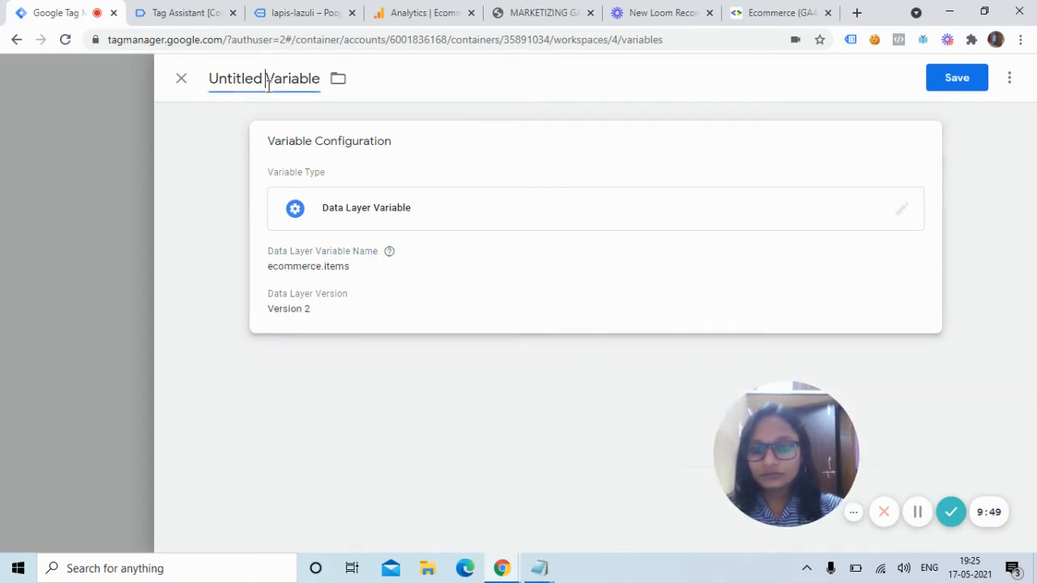
key(BackSpace)
key(BackSpace)
key(BackSpace)
key(BackSpace)
key(BackSpace)
key(BackSpace)
key(BackSpace)
key(BackSpace)
key(BackSpace)
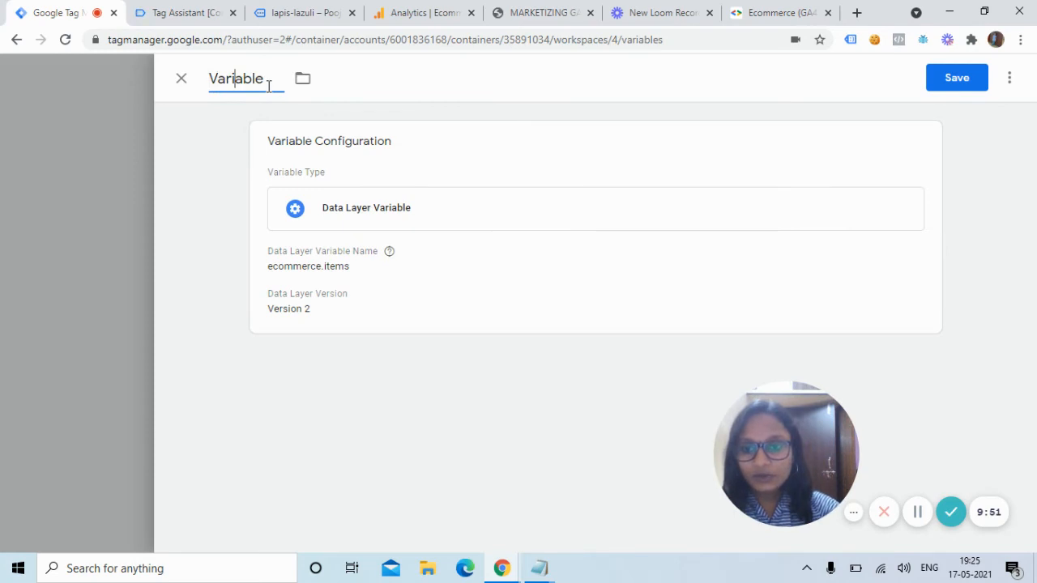
key(BackSpace)
key(BackSpace)
key(BackSpace)
key(BackSpace)
key(BackSpace)
key(BackSpace)
key(BackSpace)
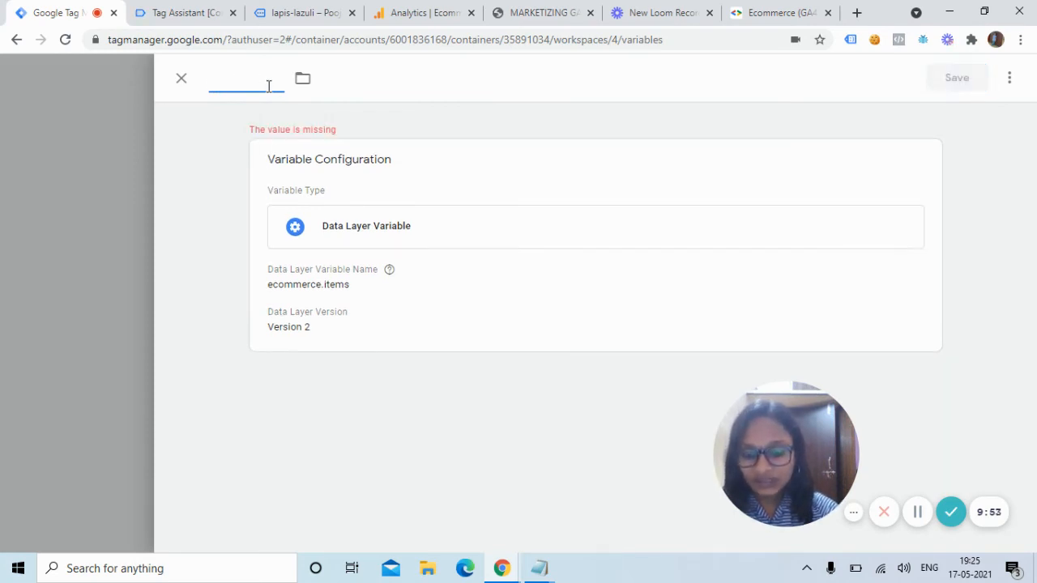
text(DLV)
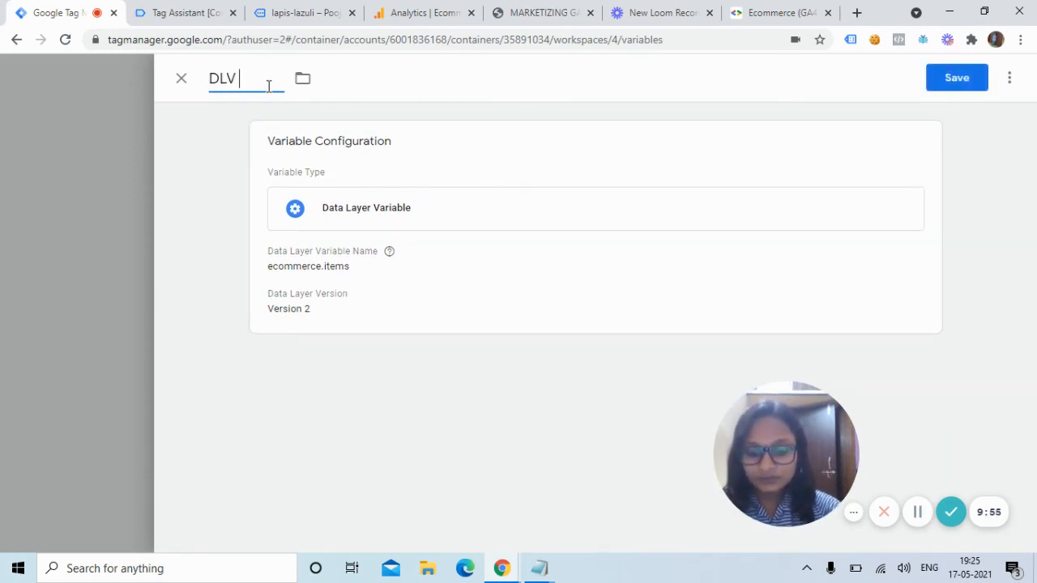
text( - ecommerce)
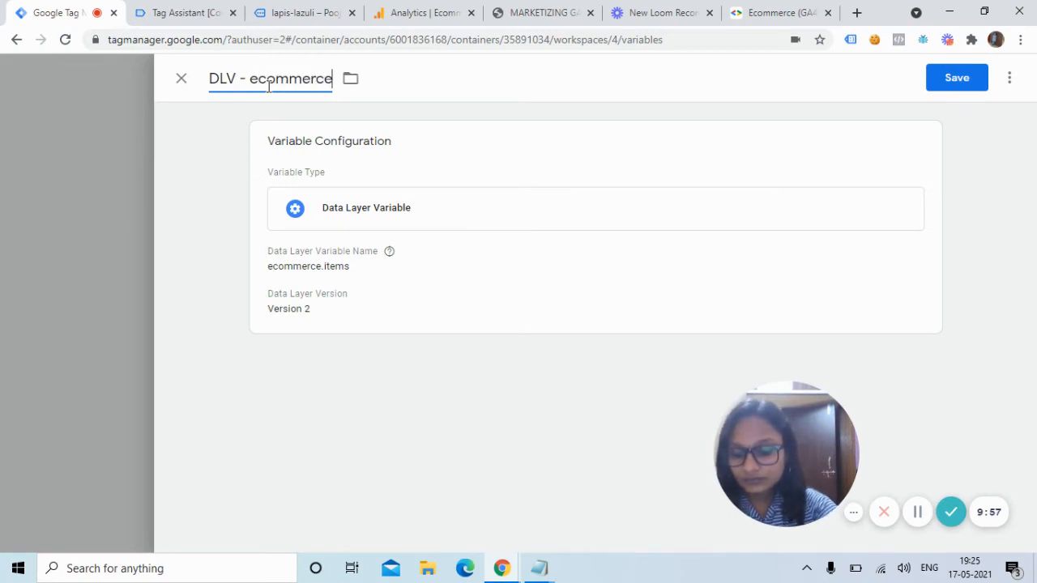
text( items)
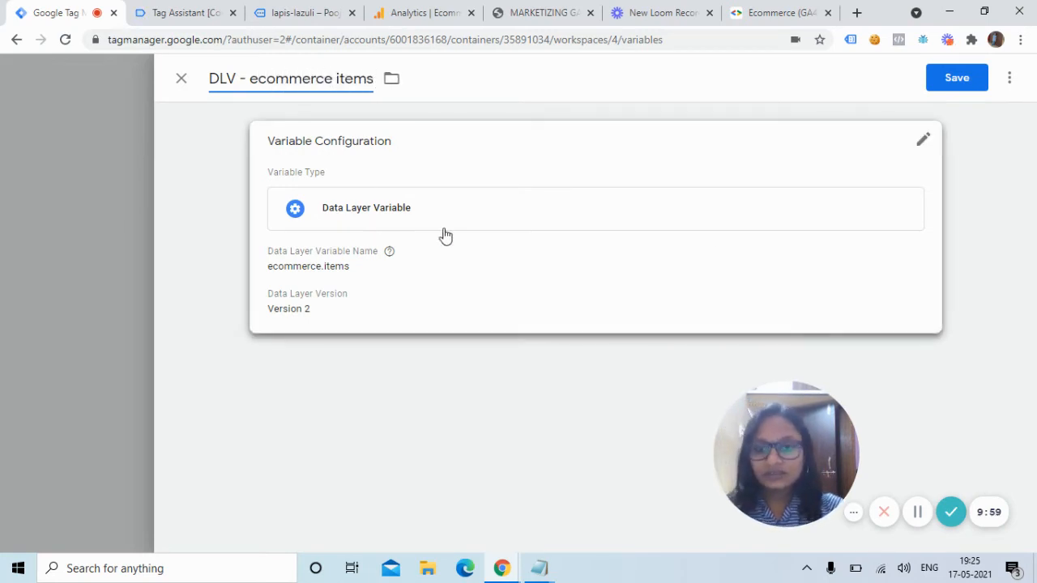
click(964, 81)
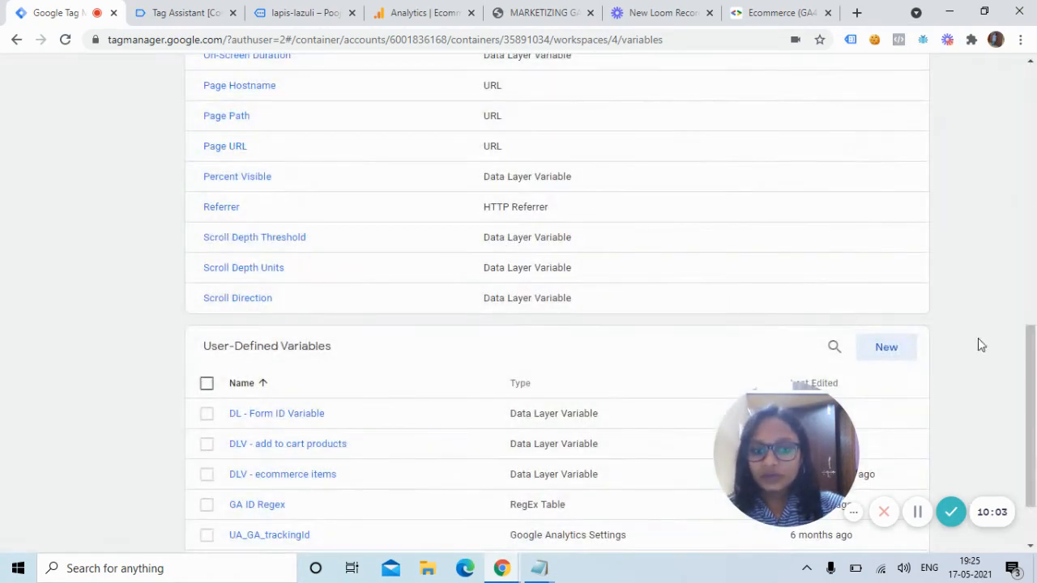
drag(1031, 374, 1030, 119)
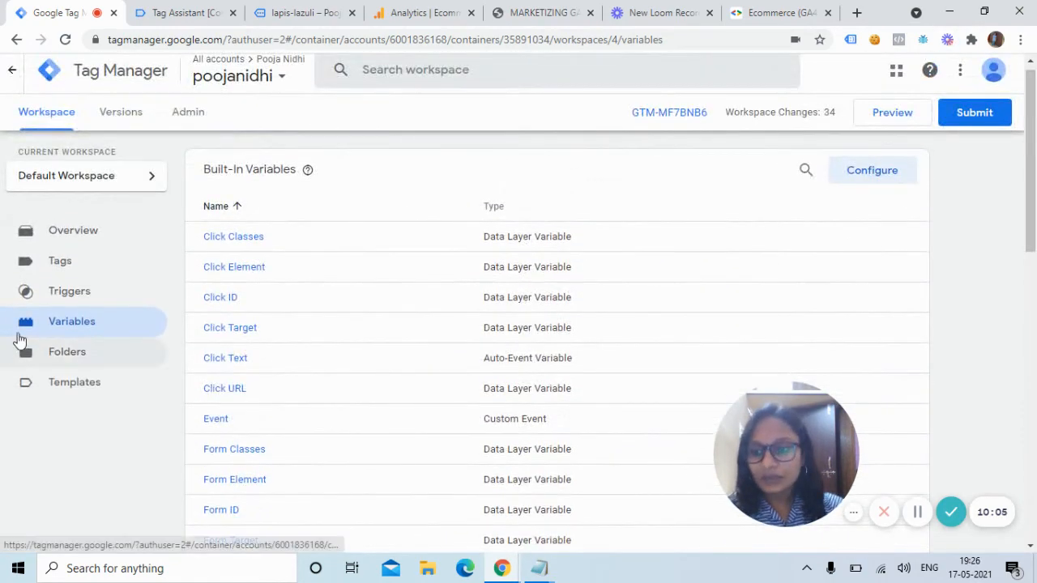
Reopen the GA4 ADD to Cart Tag's configuration for editing.
click(74, 269)
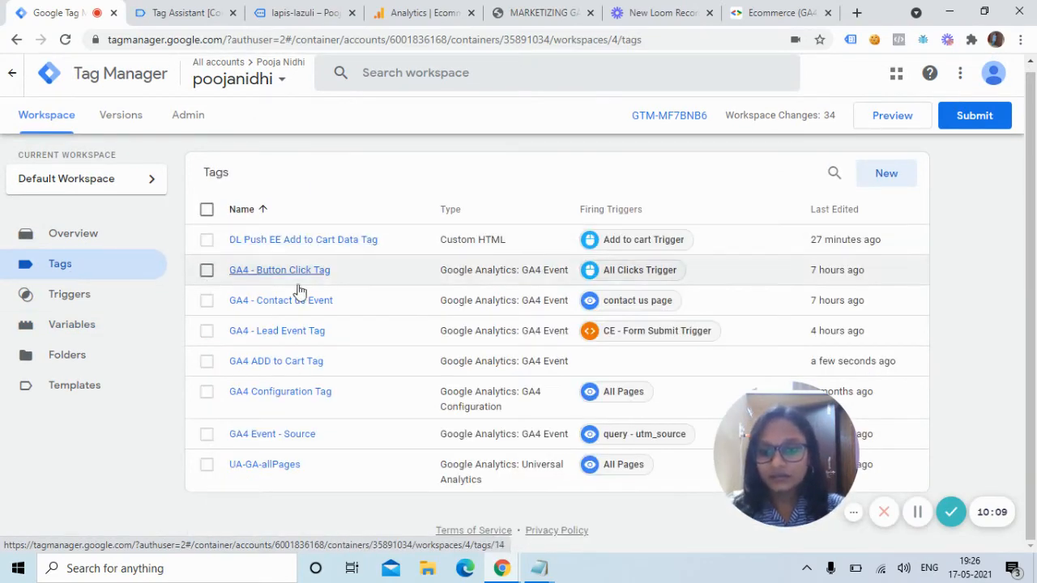
click(271, 368)
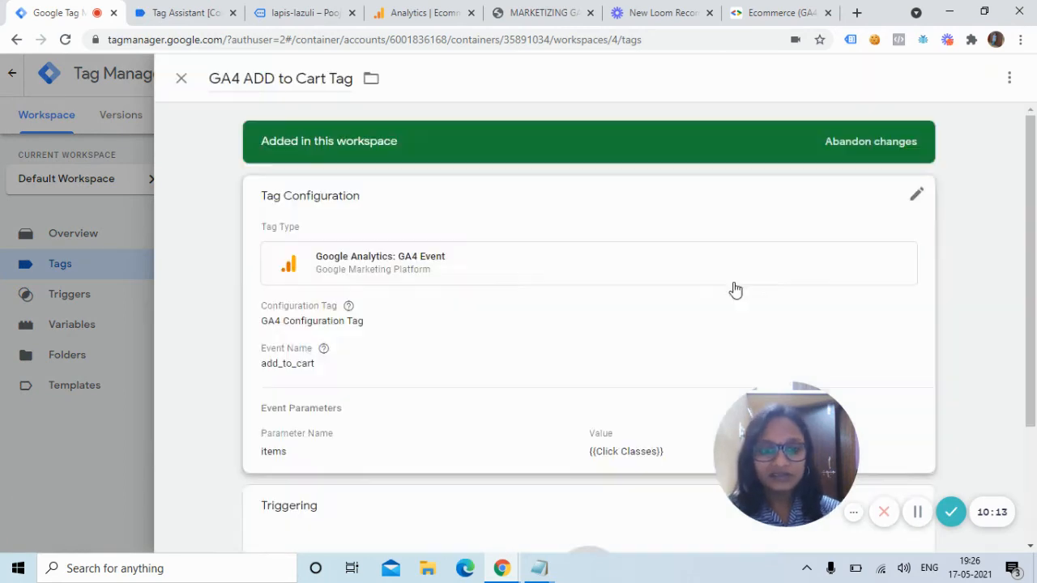
scroll(619, 308, down, 2)
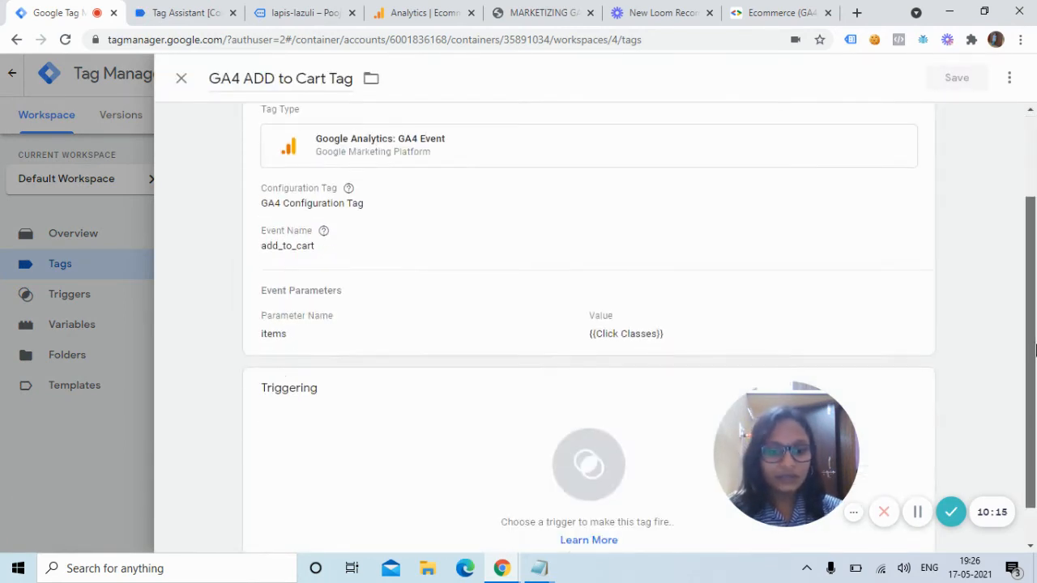
click(620, 308)
click(858, 394)
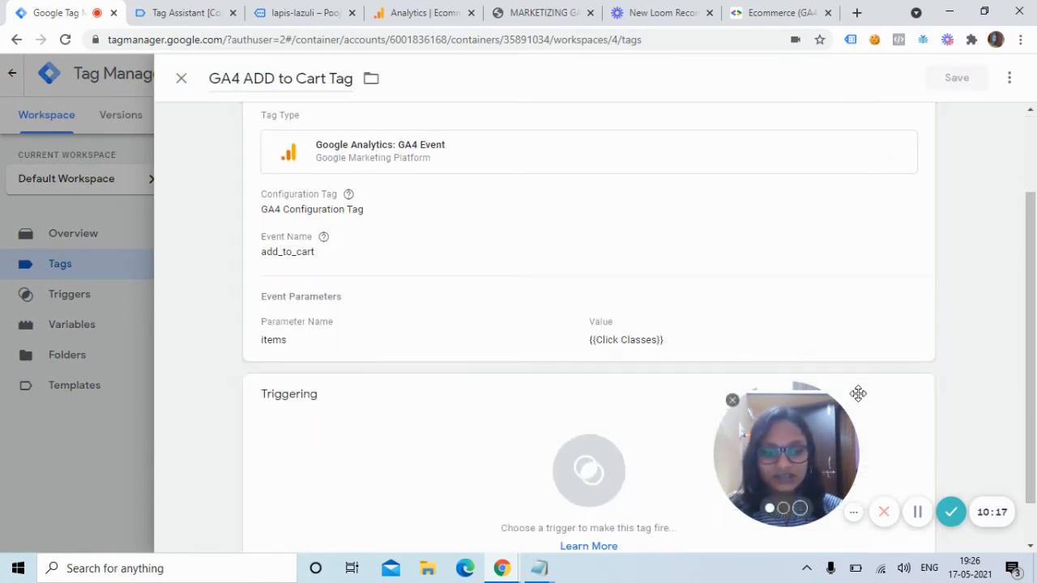
click(780, 317)
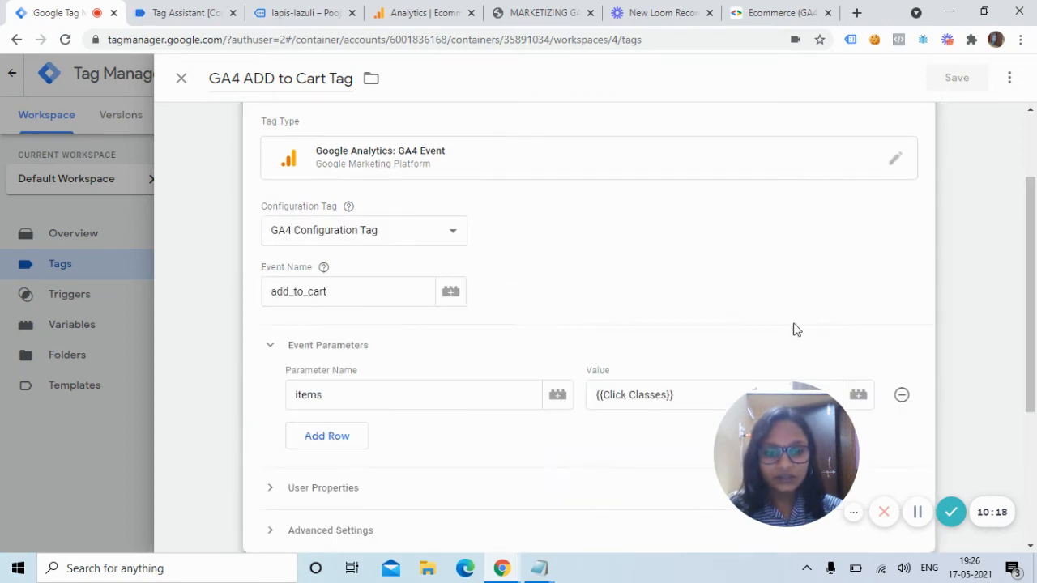
Set the items parameter value to {{DLV - ecommerce items}}, removing {{Click Classes}}.
click(858, 395)
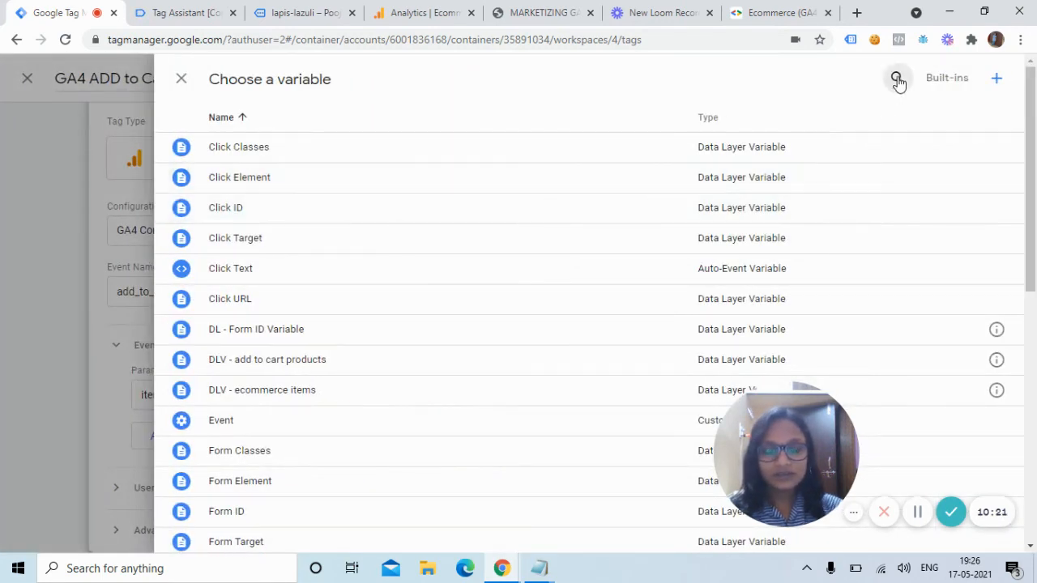
click(897, 77)
text(dlv)
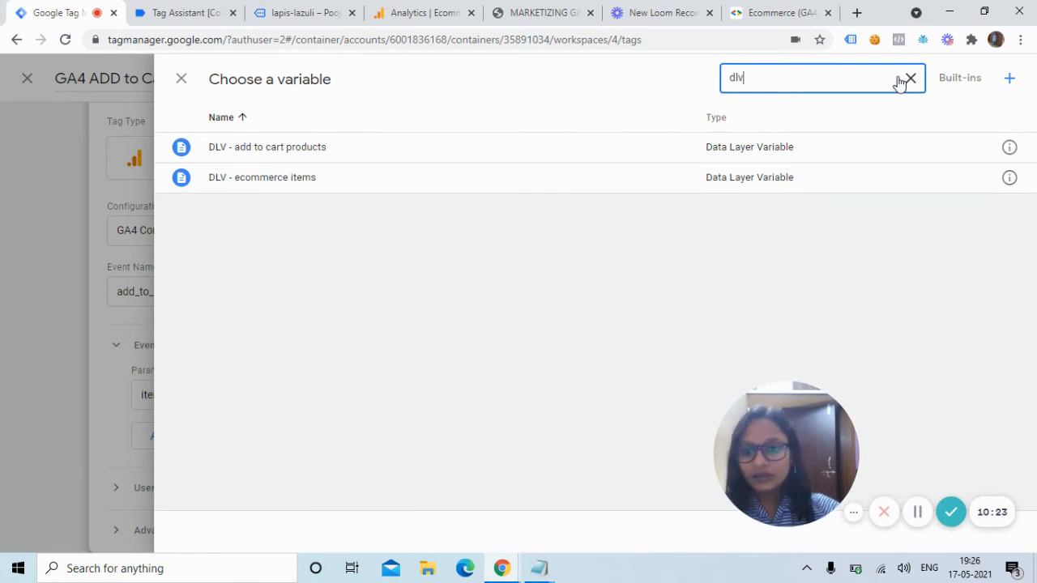
click(349, 184)
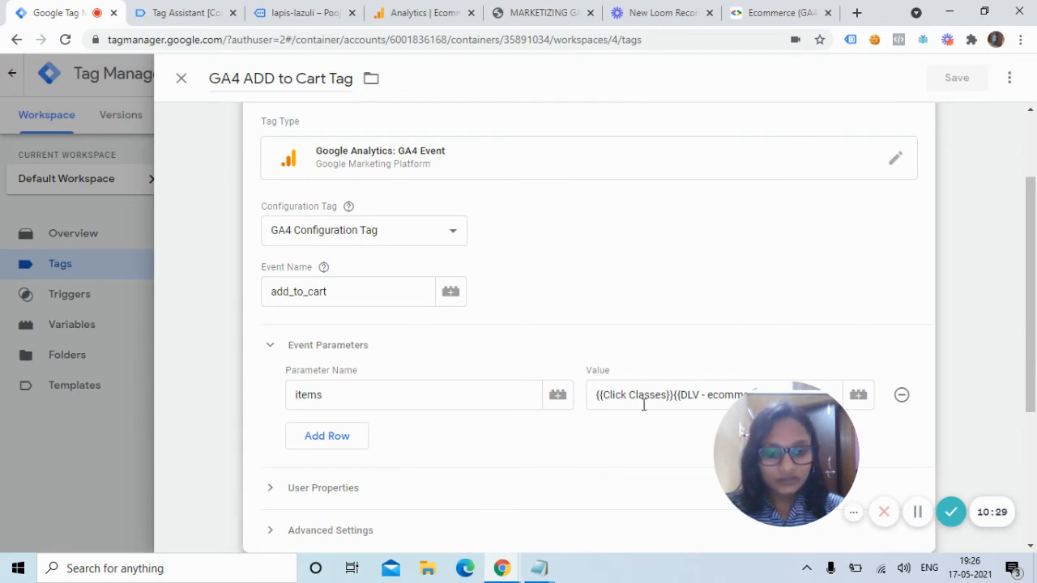
click(669, 395)
key(BackSpace)
key(BackSpace)
key(BackSpace)
key(BackSpace)
key(BackSpace)
key(BackSpace)
key(BackSpace)
key(BackSpace)
key(BackSpace)
key(BackSpace)
key(BackSpace)
key(BackSpace)
key(BackSpace)
key(BackSpace)
key(BackSpace)
key(BackSpace)
key(BackSpace)
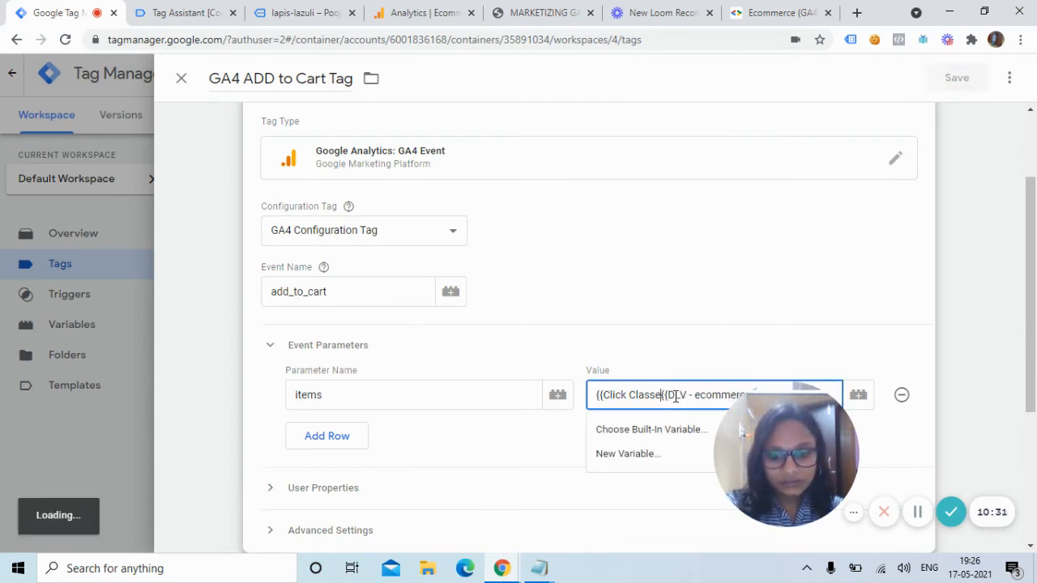
Review the updated tag configuration, then go to the Ecommerce (GA4) developer guide.
drag(817, 461, 959, 579)
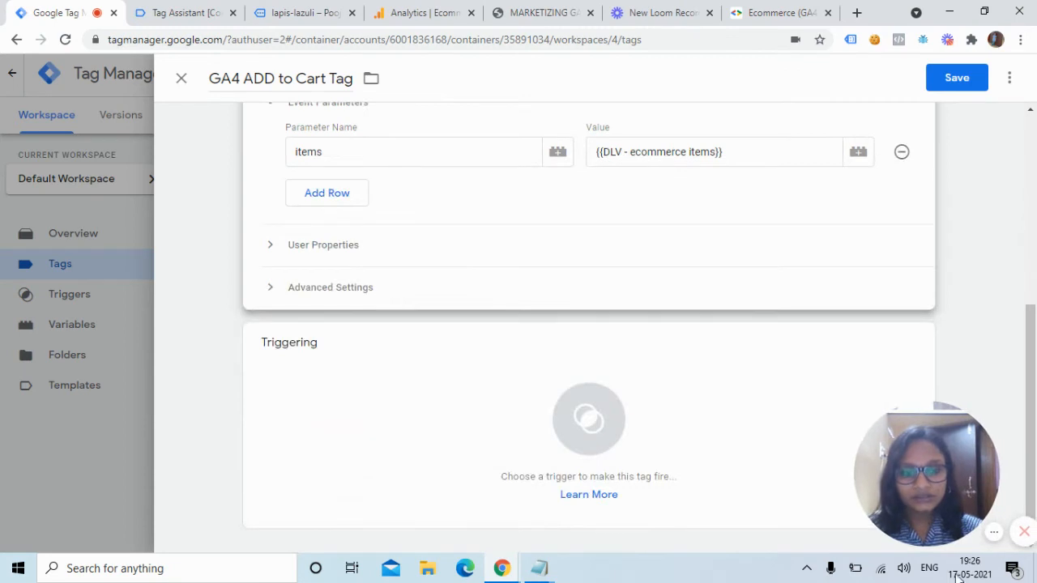
click(851, 198)
scroll(1036, 285, up, 3)
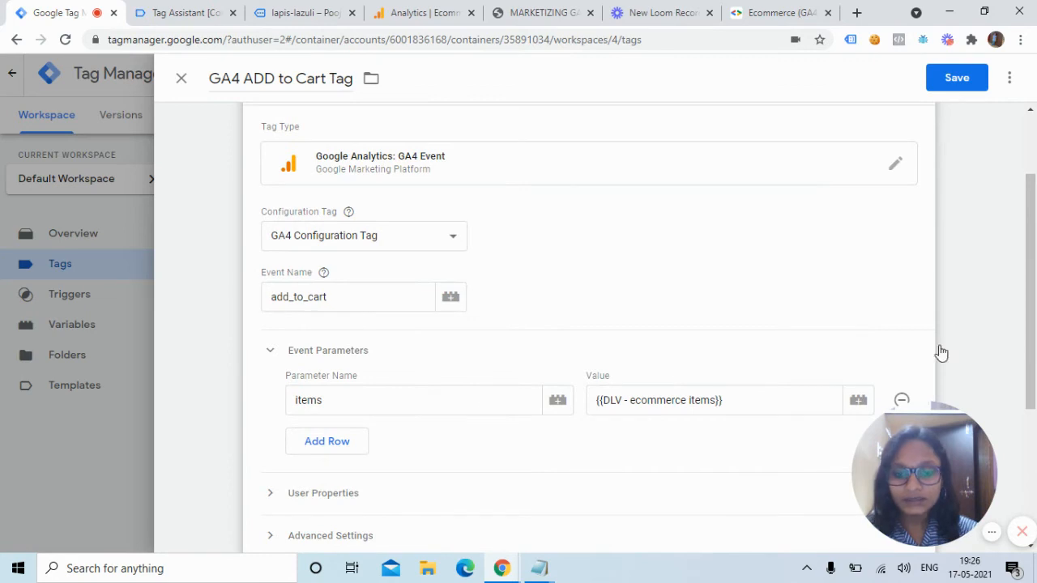
drag(1032, 280, 1034, 335)
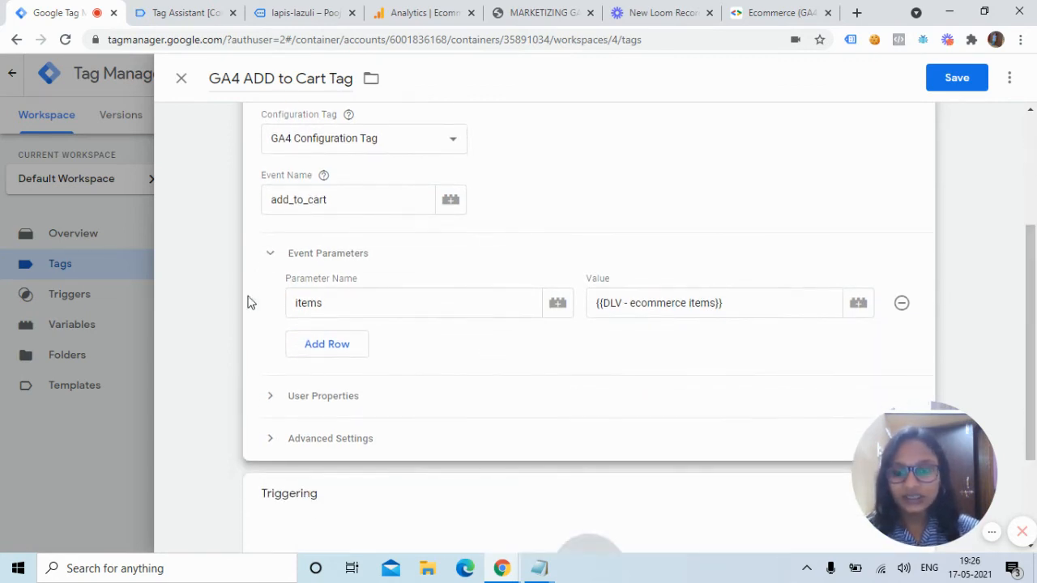
click(766, 12)
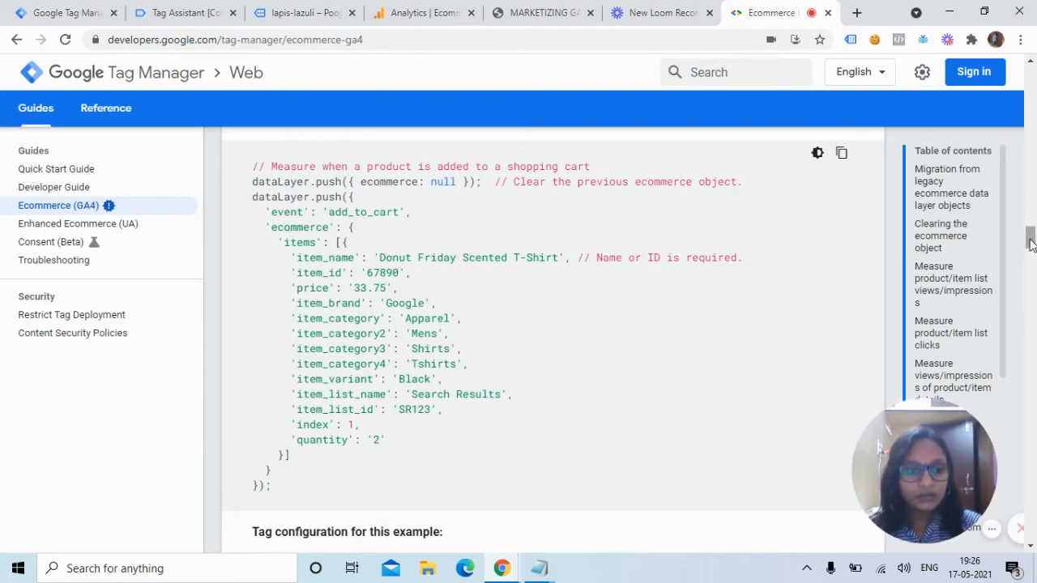
drag(1030, 240, 1030, 253)
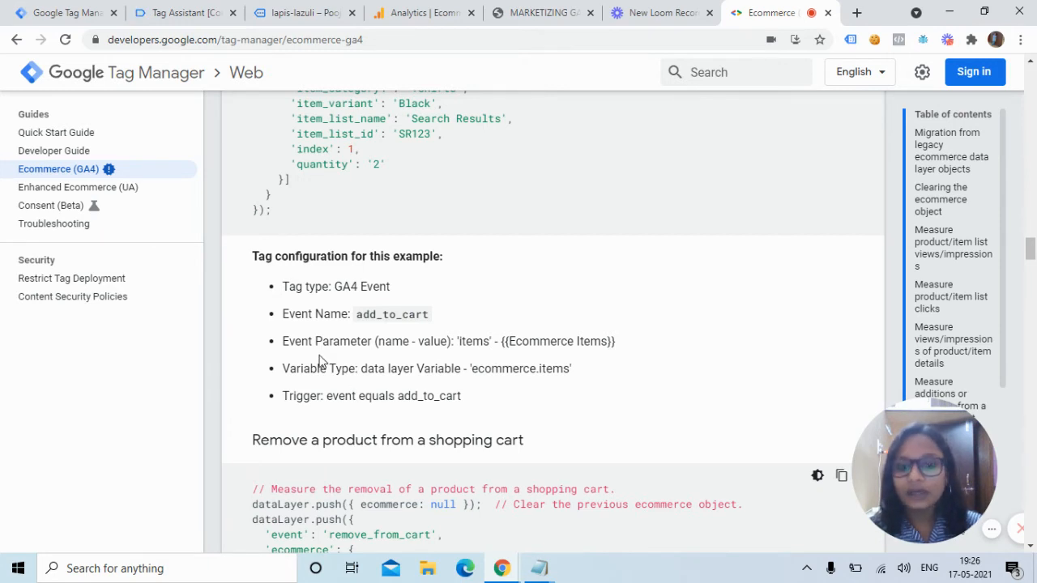
Make the GA4 ADD to Cart Tag fire on the Add to Cart Trigger.
click(42, 8)
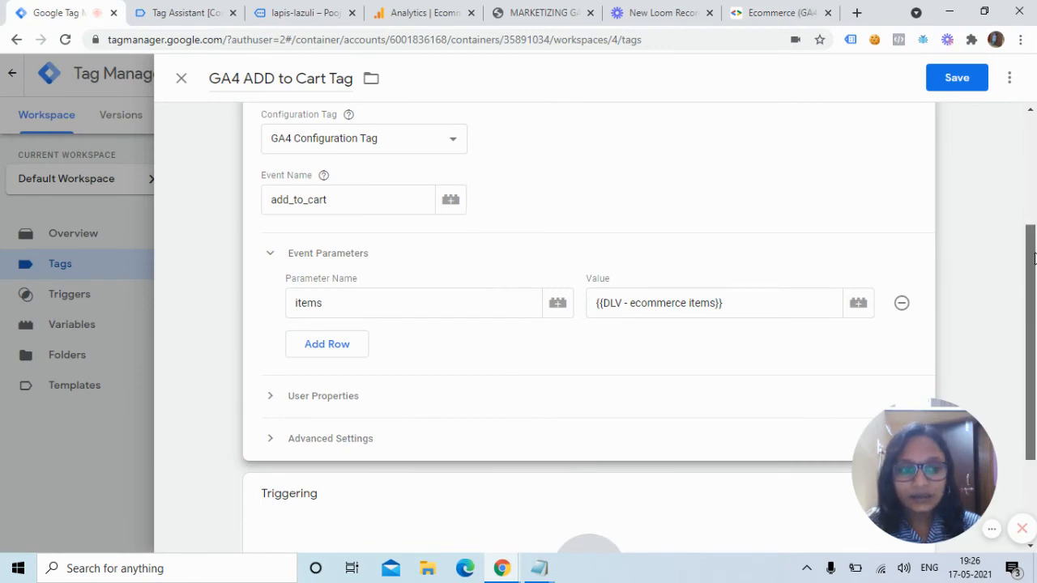
scroll(528, 364, down, 2)
click(479, 405)
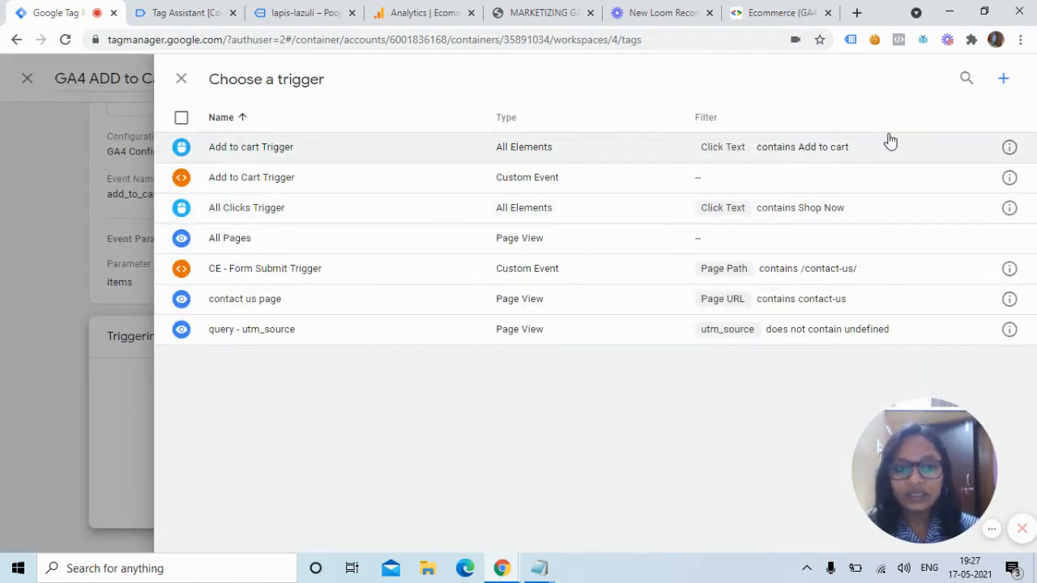
click(429, 180)
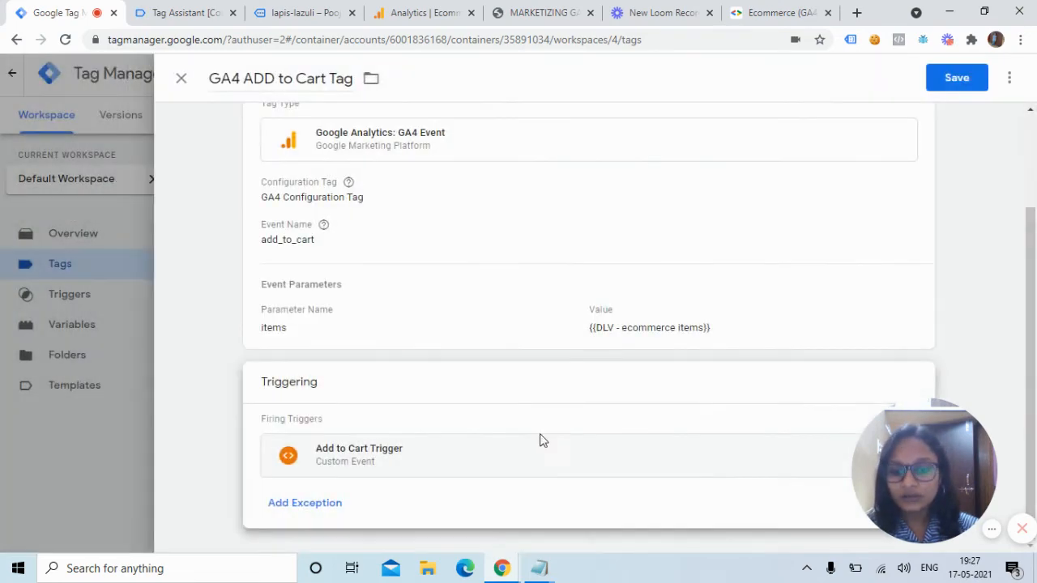
Change the trigger's Custom Event name from gtm4wp.addProductToCartEEC to add_to_cart and save it.
click(523, 468)
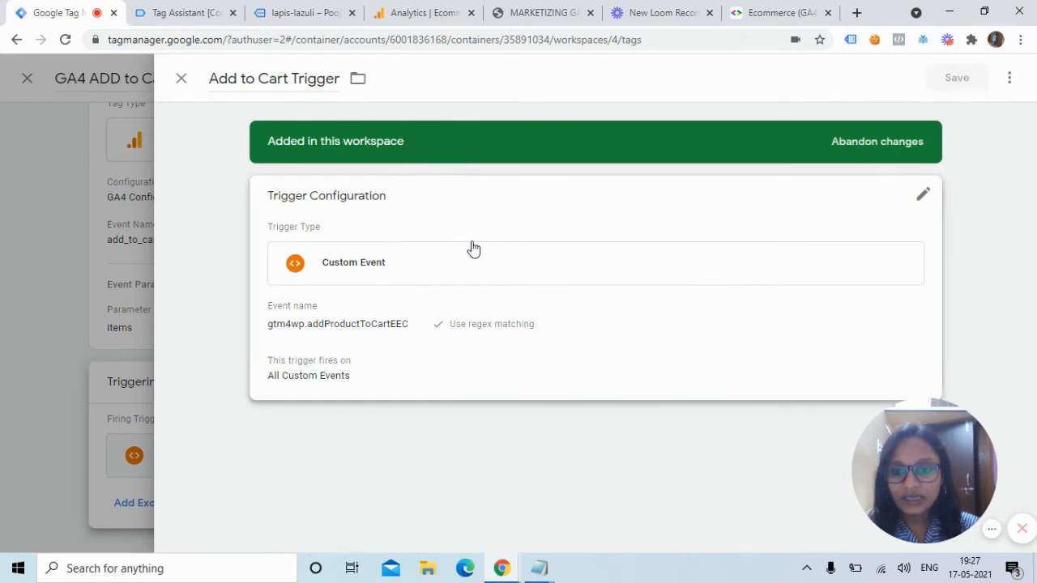
click(542, 282)
click(743, 284)
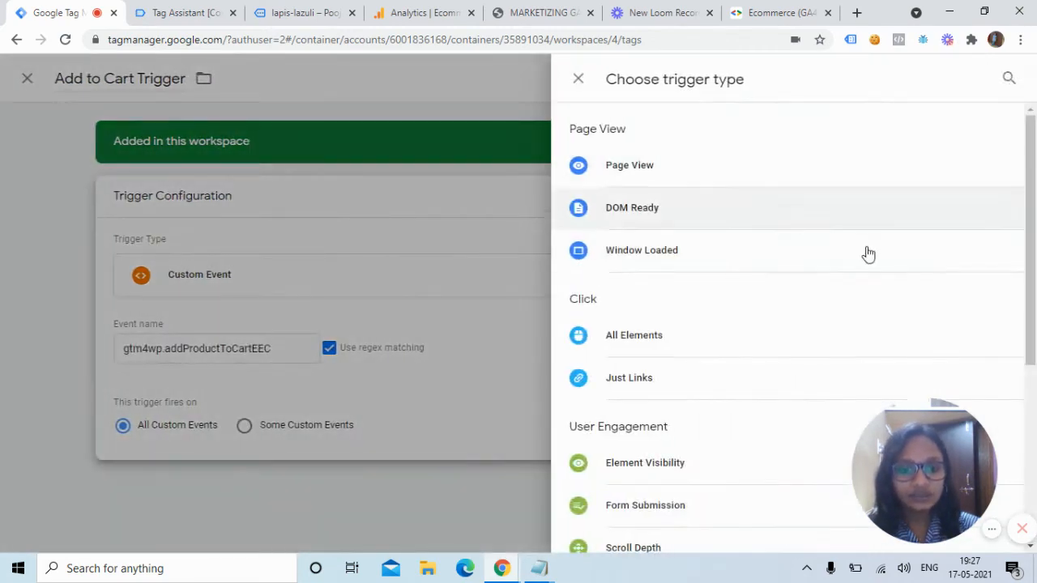
scroll(1035, 243, down, 3)
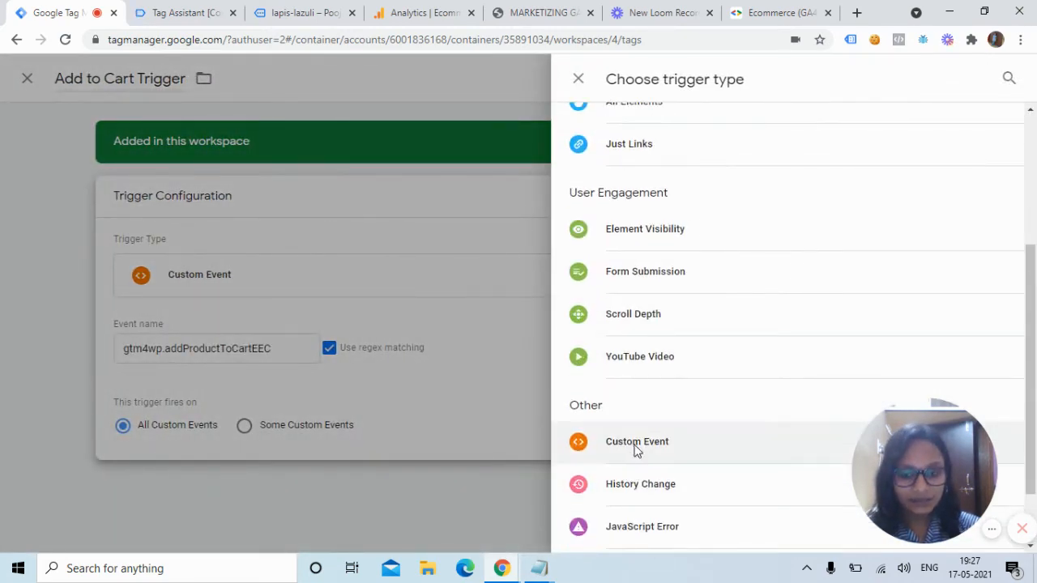
click(629, 440)
click(433, 348)
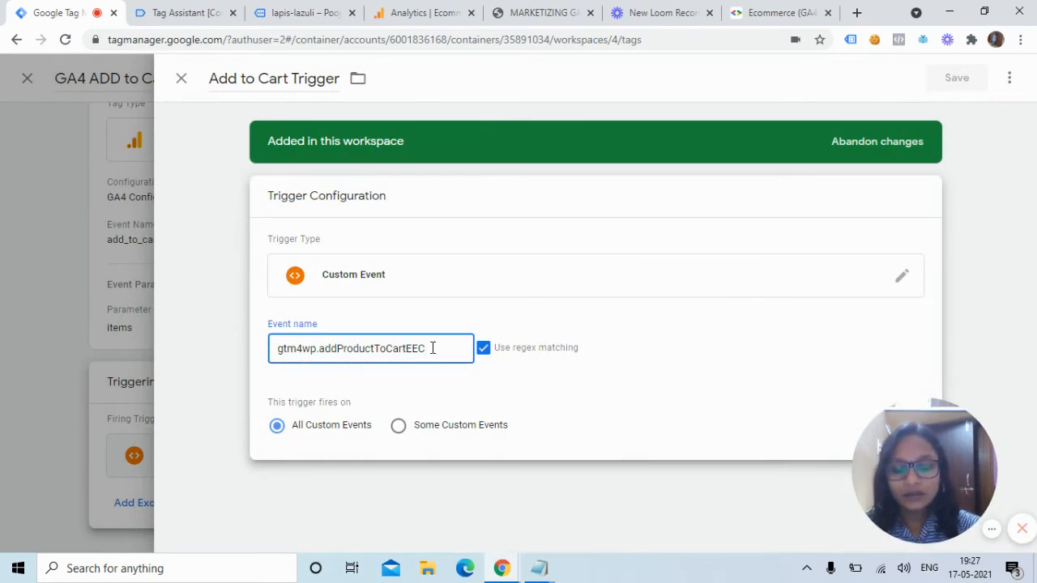
key(BackSpace)
key(BackSpace)
key(BackSpace)
key(BackSpace)
key(BackSpace)
key(BackSpace)
key(BackSpace)
key(BackSpace)
key(BackSpace)
key(BackSpace)
key(BackSpace)
key(BackSpace)
key(BackSpace)
key(BackSpace)
key(BackSpace)
key(BackSpace)
key(BackSpace)
key(BackSpace)
key(BackSpace)
key(BackSpace)
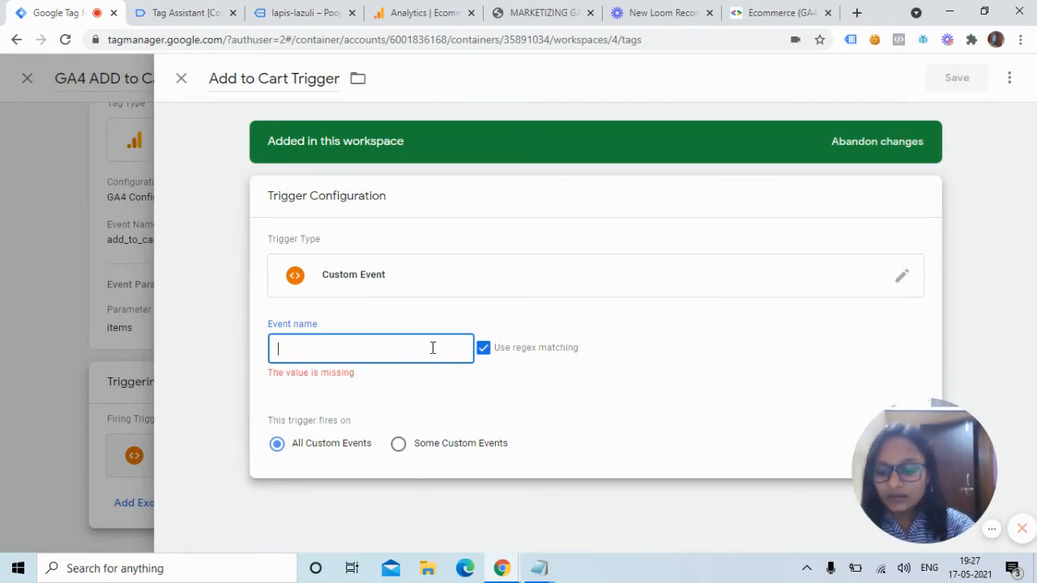
text(add_)
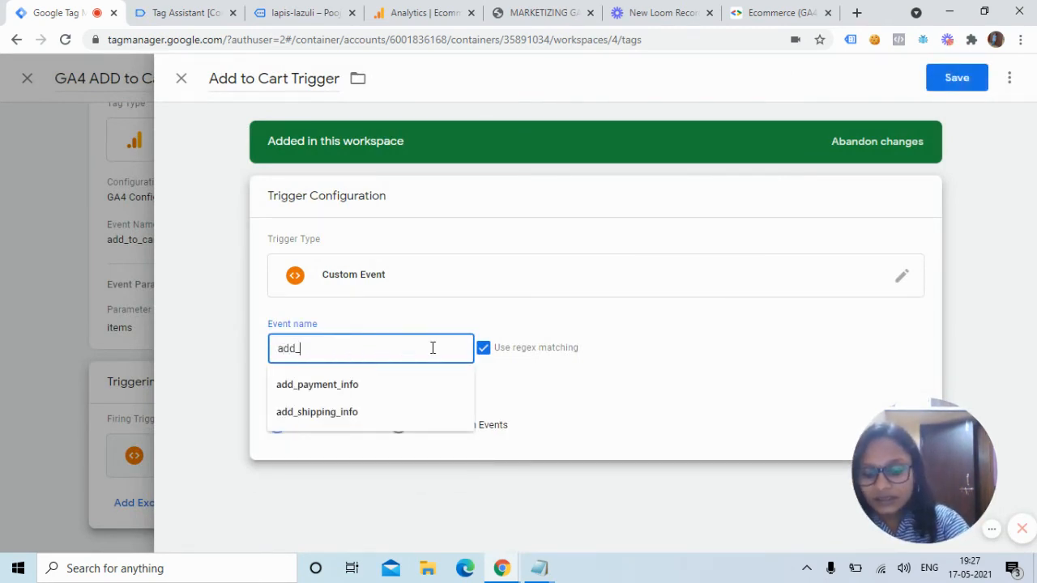
text(to_cart)
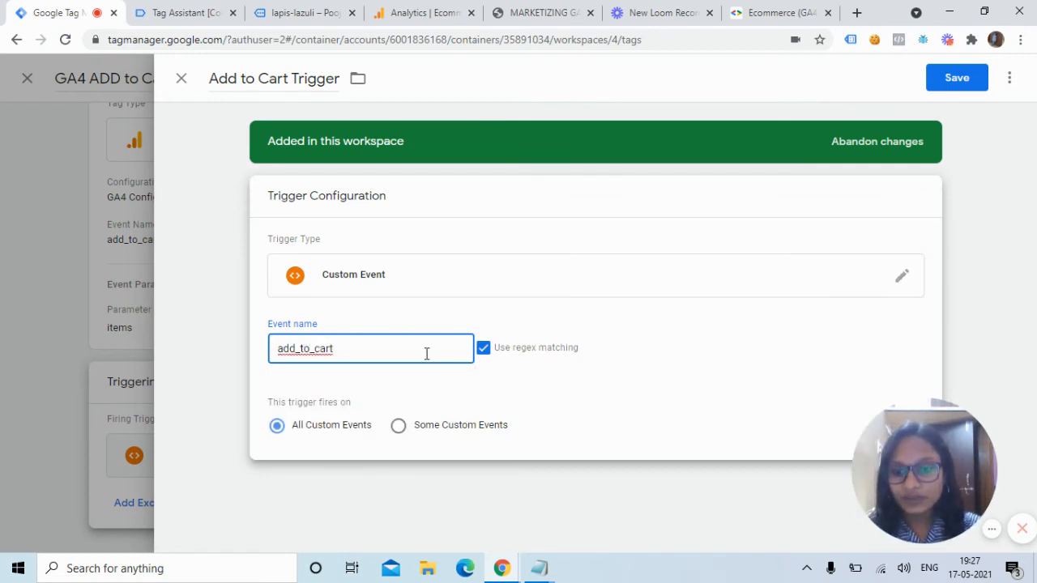
click(944, 86)
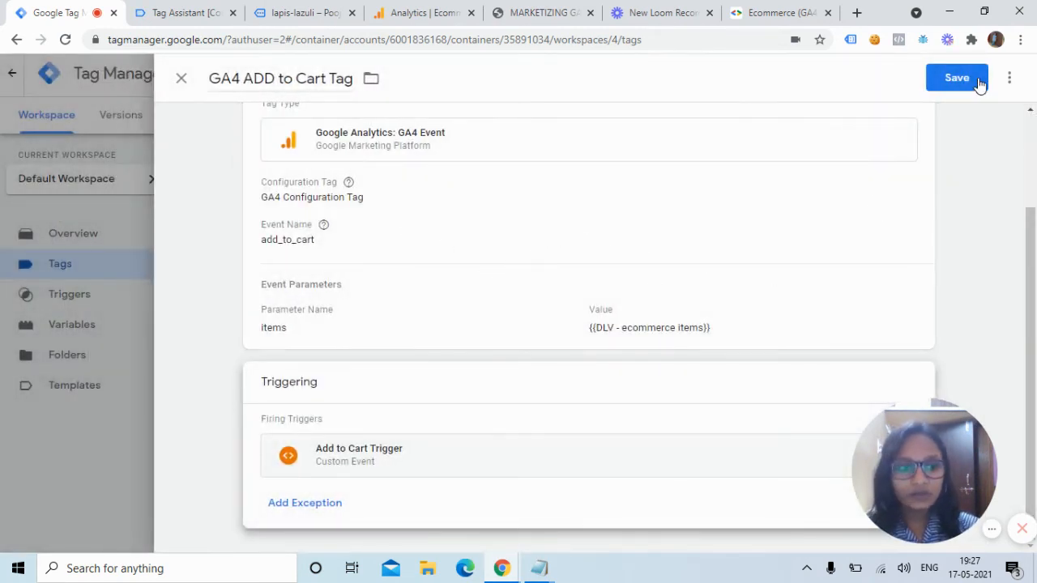
Save the GA4 ADD to Cart Tag and launch Preview mode for Tag Assistant debugging.
click(970, 77)
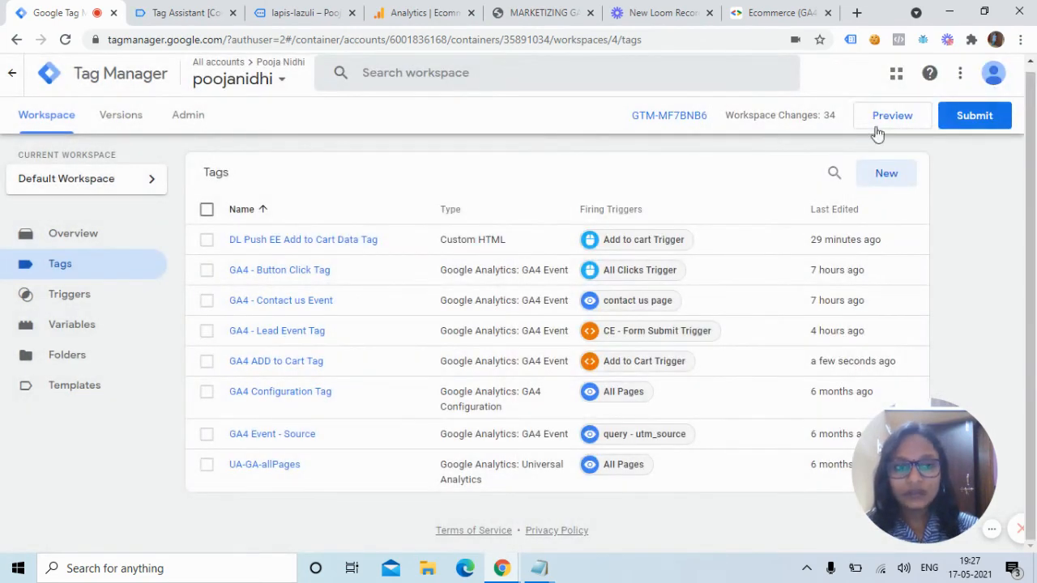
click(905, 121)
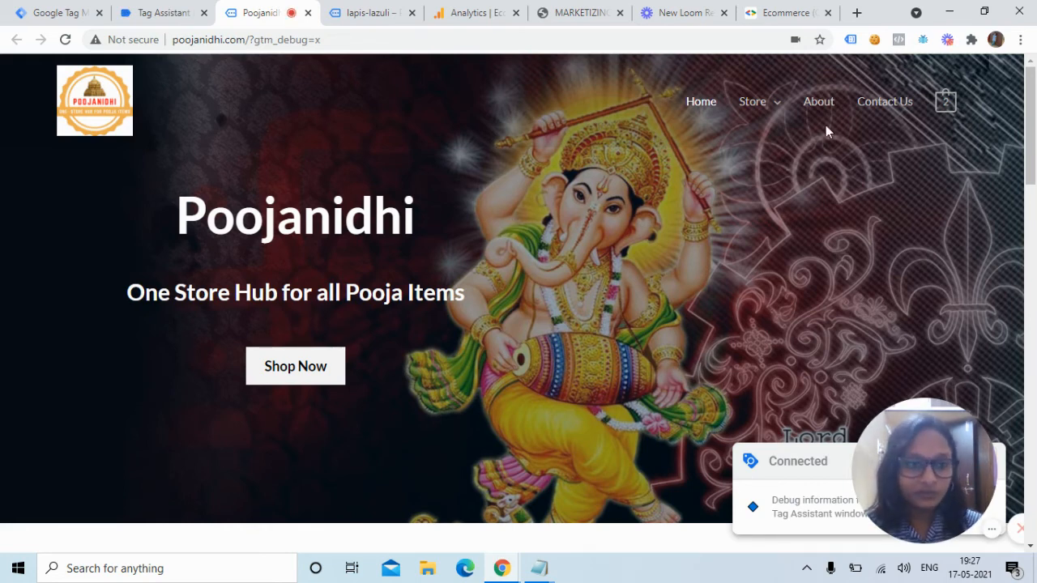
Add the lapis-lazuli crystal from the Store's Crystals category to the cart.
mouse_move(752, 103)
click(768, 144)
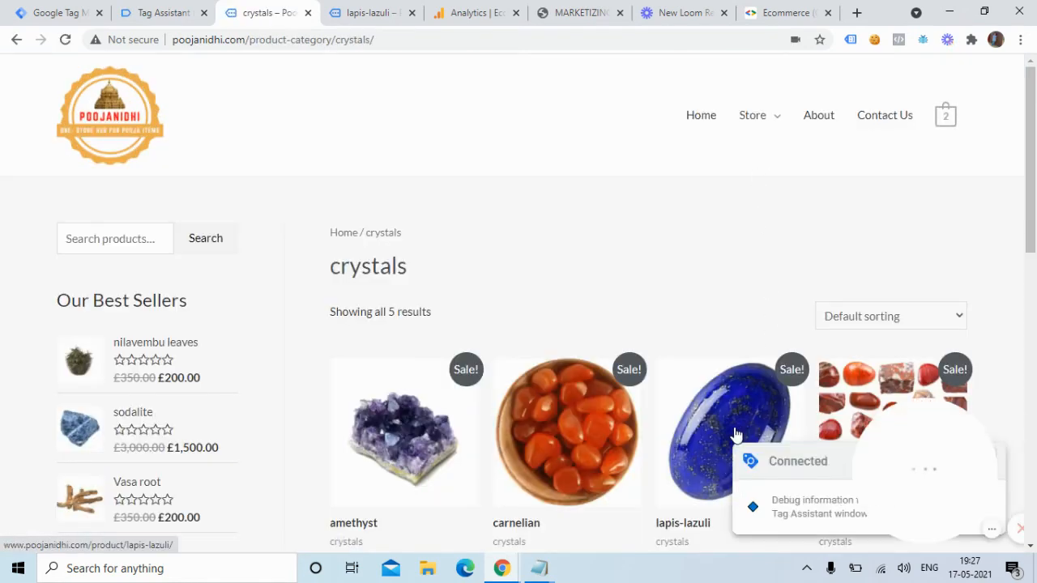
click(734, 414)
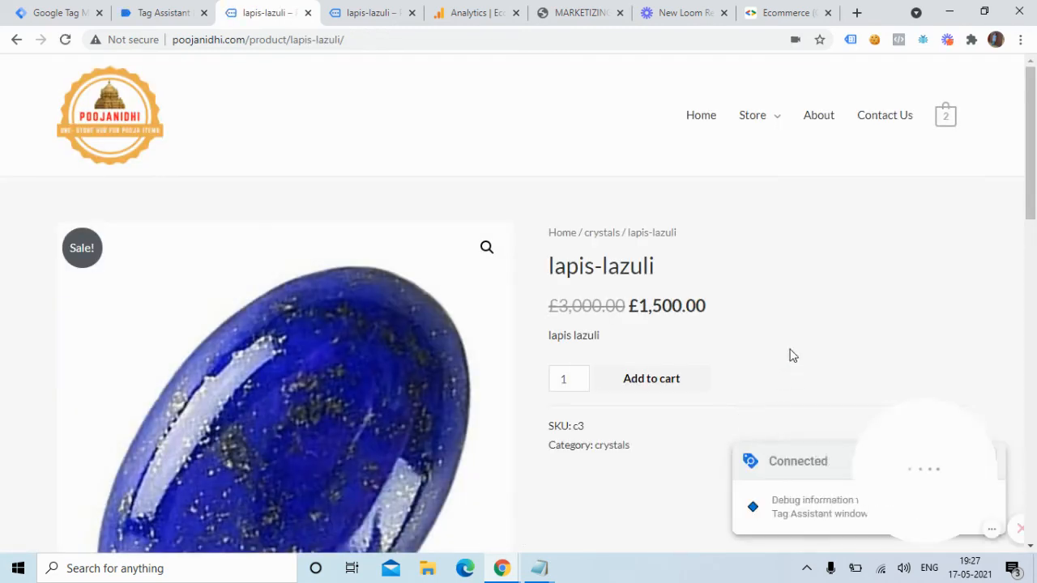
click(651, 386)
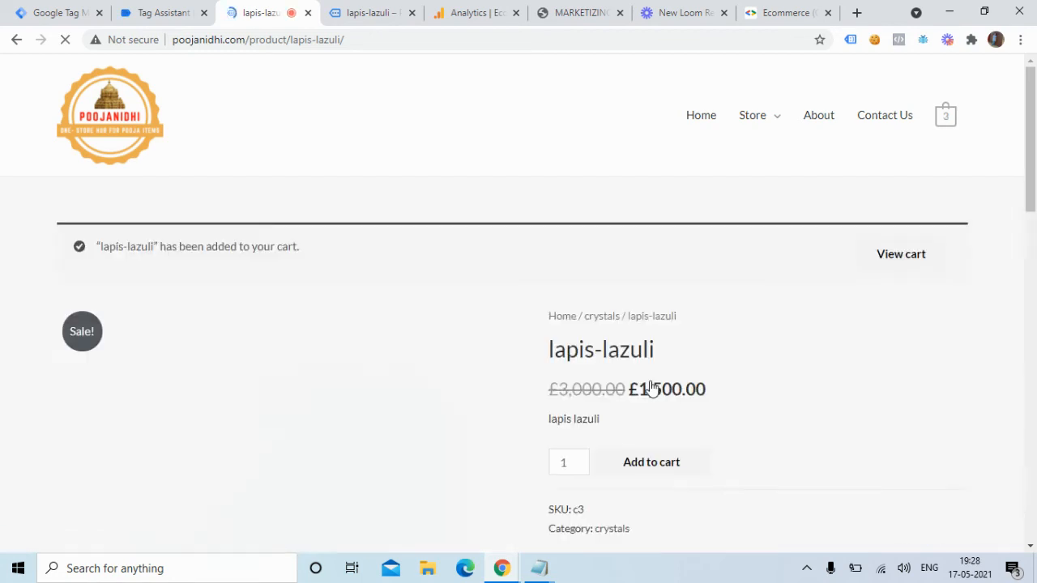
click(179, 14)
Inspect the add_to_cart event's Data Layer values, including the items array.
click(528, 346)
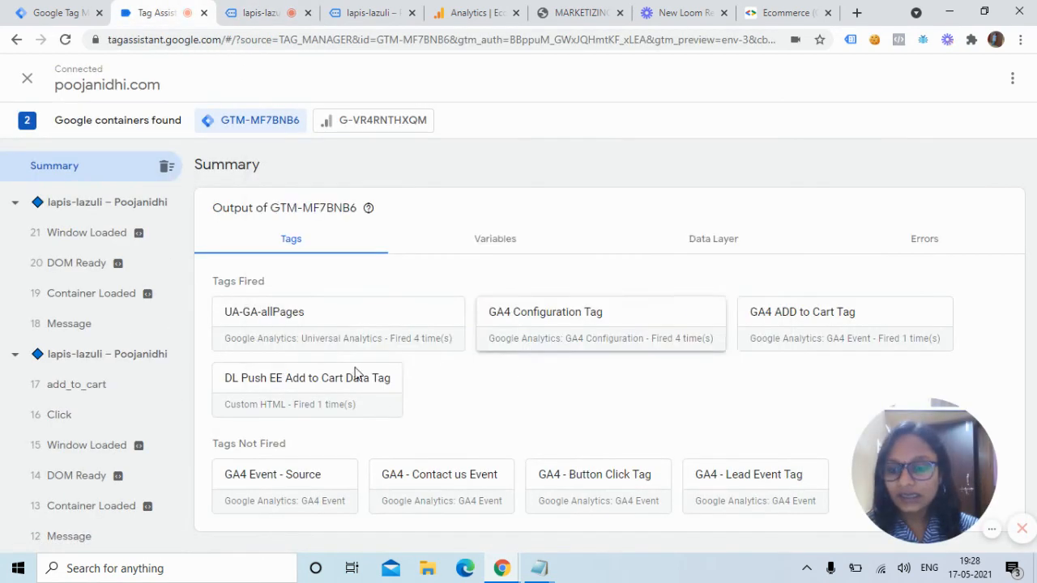
click(97, 397)
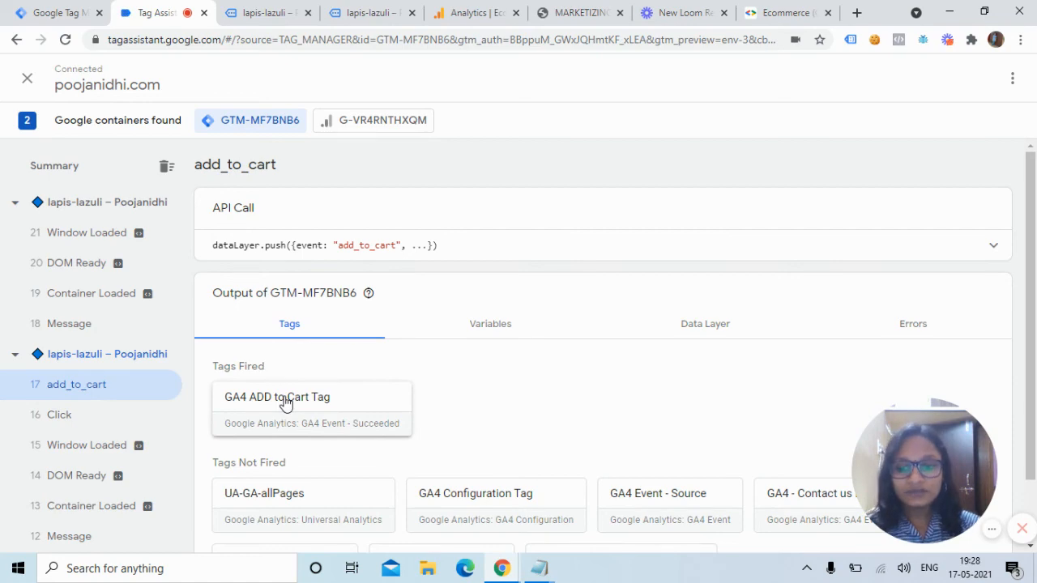
click(679, 328)
drag(1034, 222, 1034, 427)
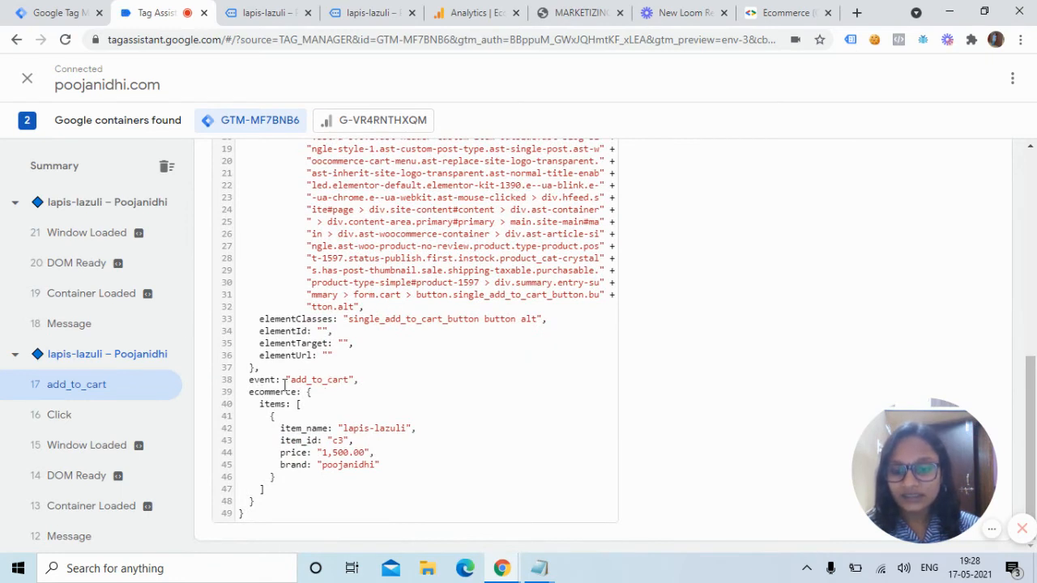
drag(254, 403, 301, 477)
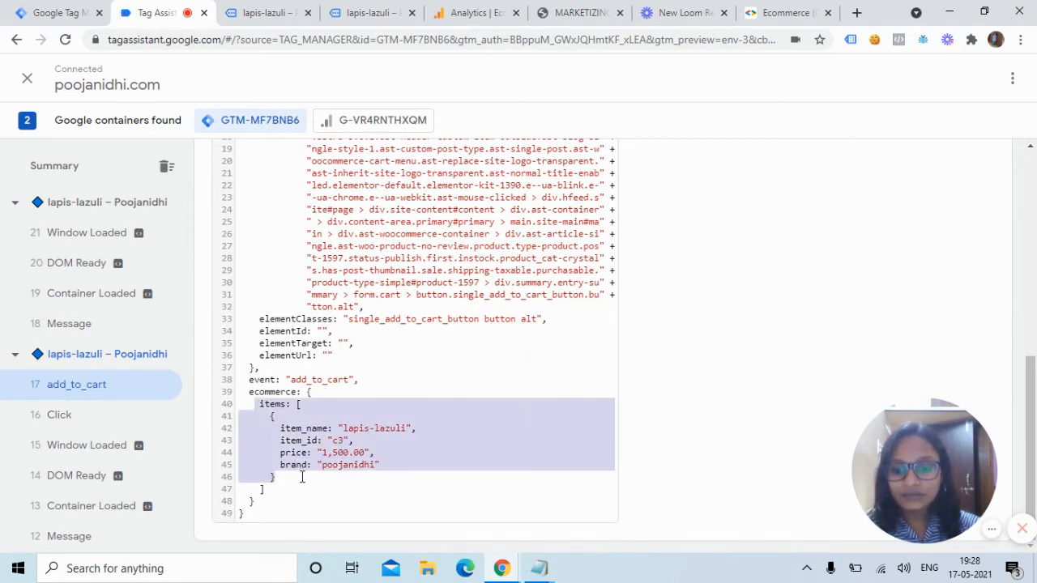
click(301, 477)
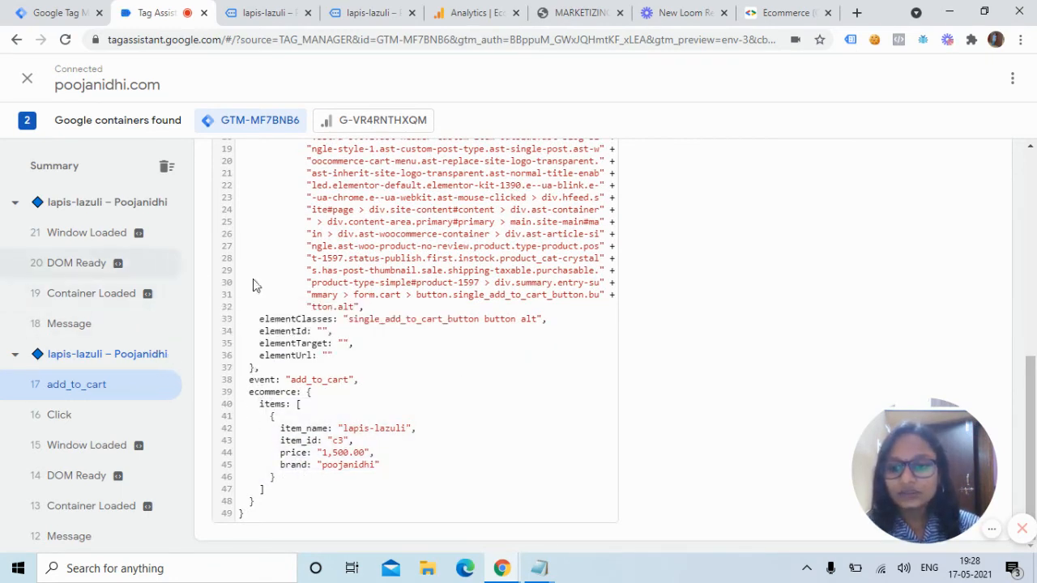
drag(1032, 375, 1034, 201)
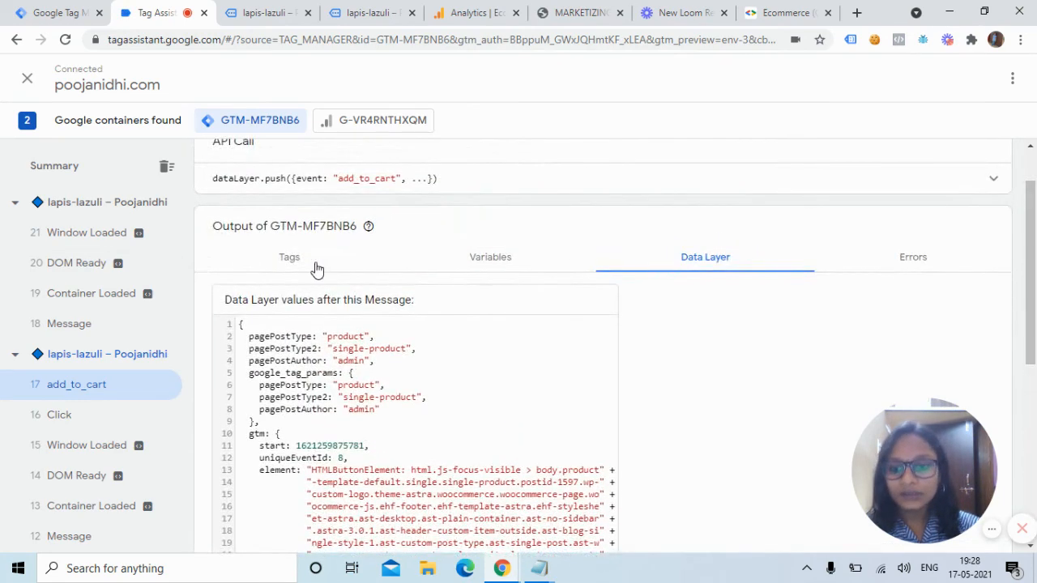
Confirm the GA4 ADD to Cart Tag fired for add_to_cart, then close the extra product tab.
click(290, 266)
click(309, 331)
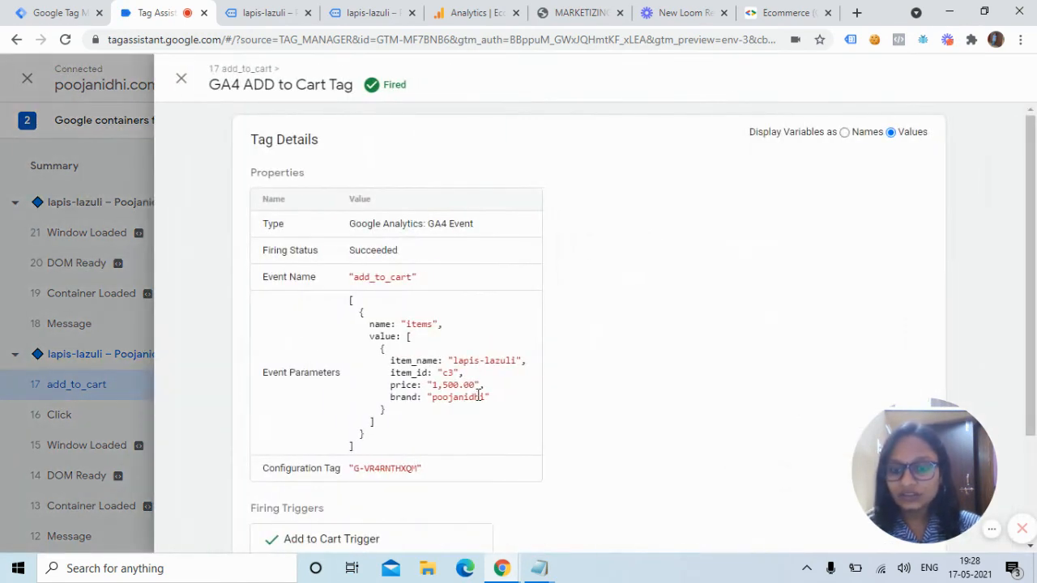
scroll(337, 210, down, 2)
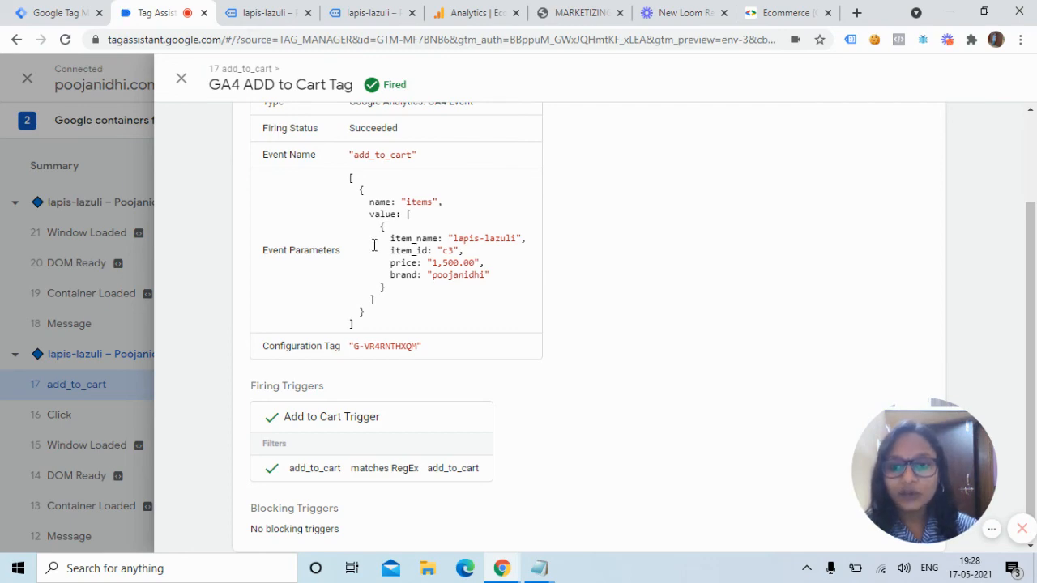
click(181, 80)
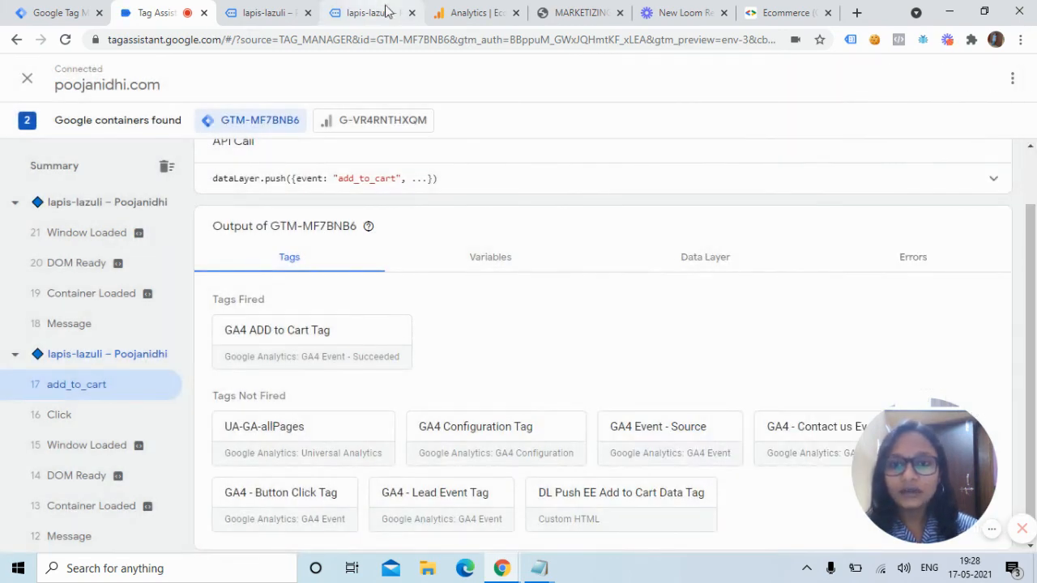
click(411, 12)
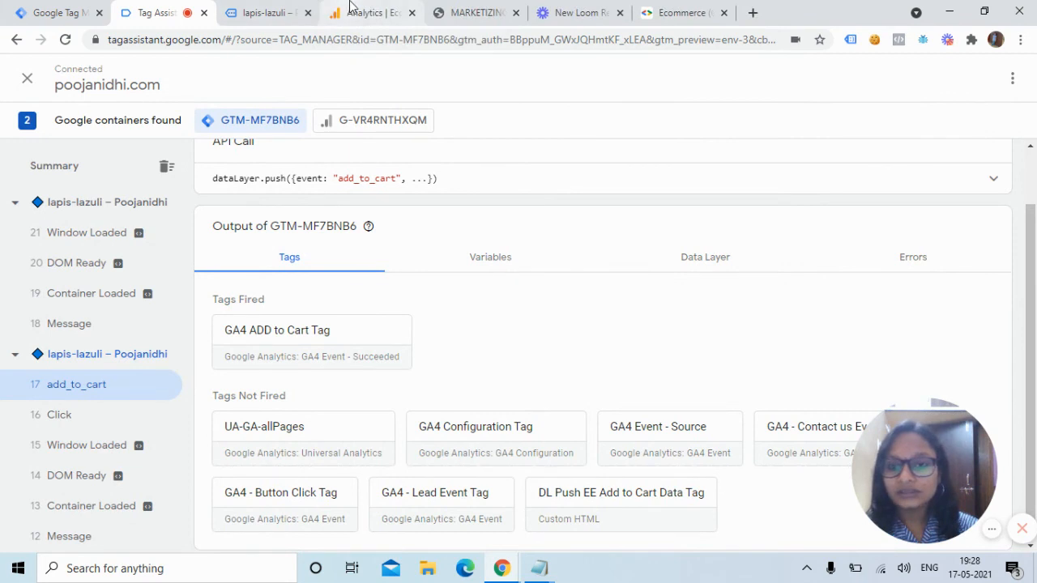
Open GA4 DebugView and select the add_to_cart event to see its parameters.
click(356, 10)
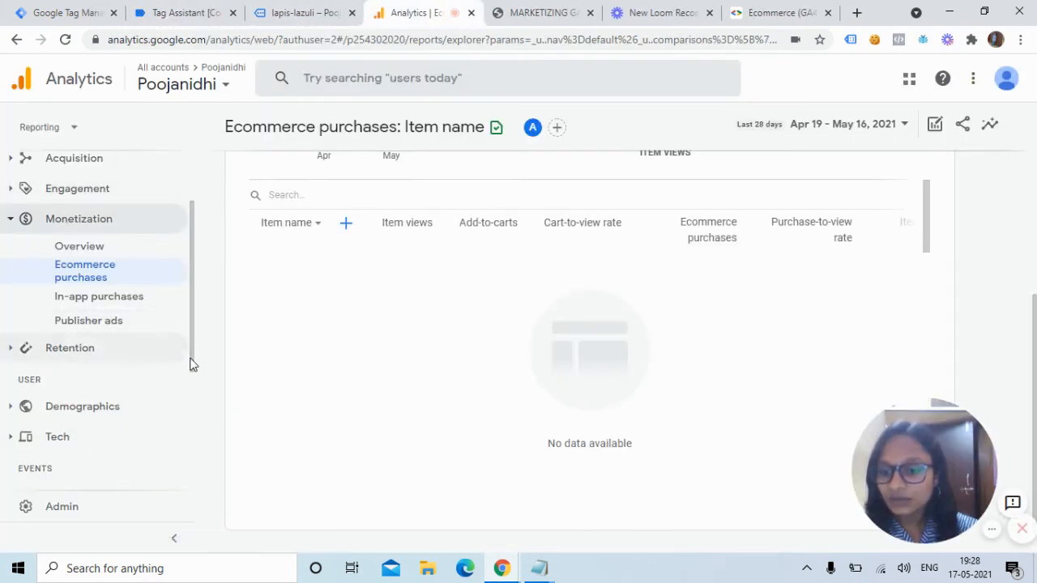
drag(189, 364, 199, 435)
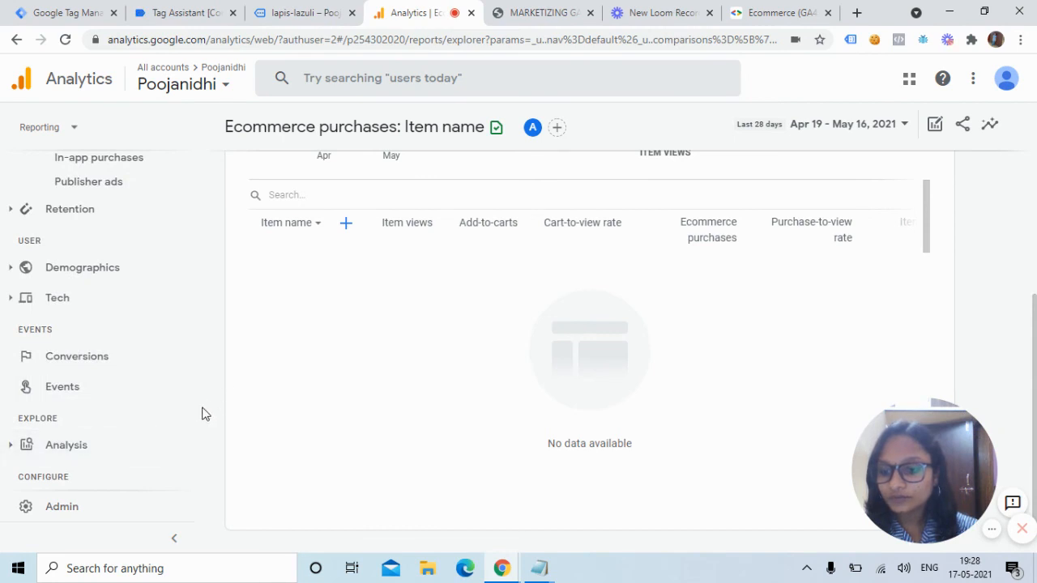
scroll(195, 422, down, 2)
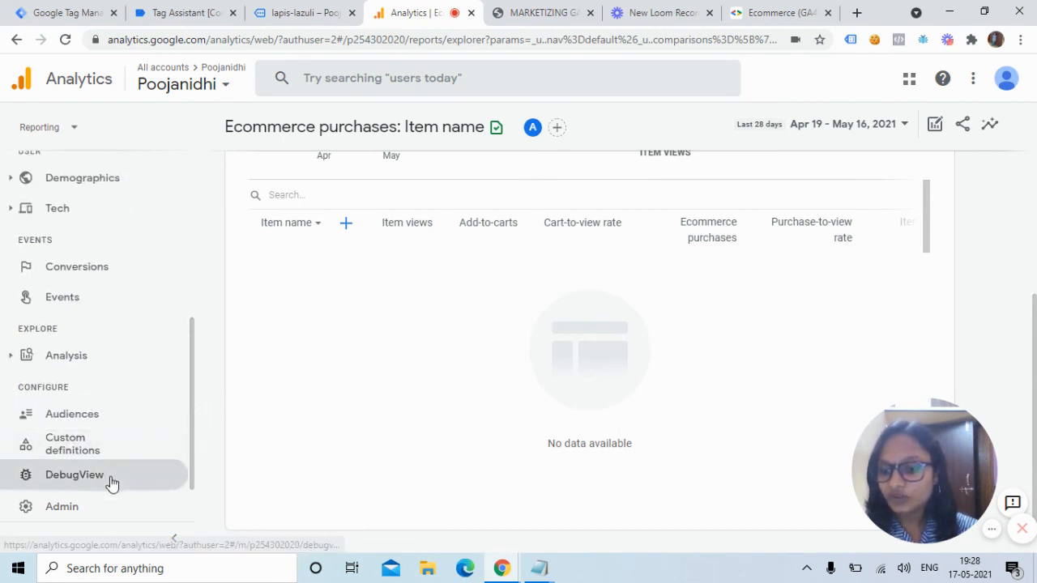
click(112, 481)
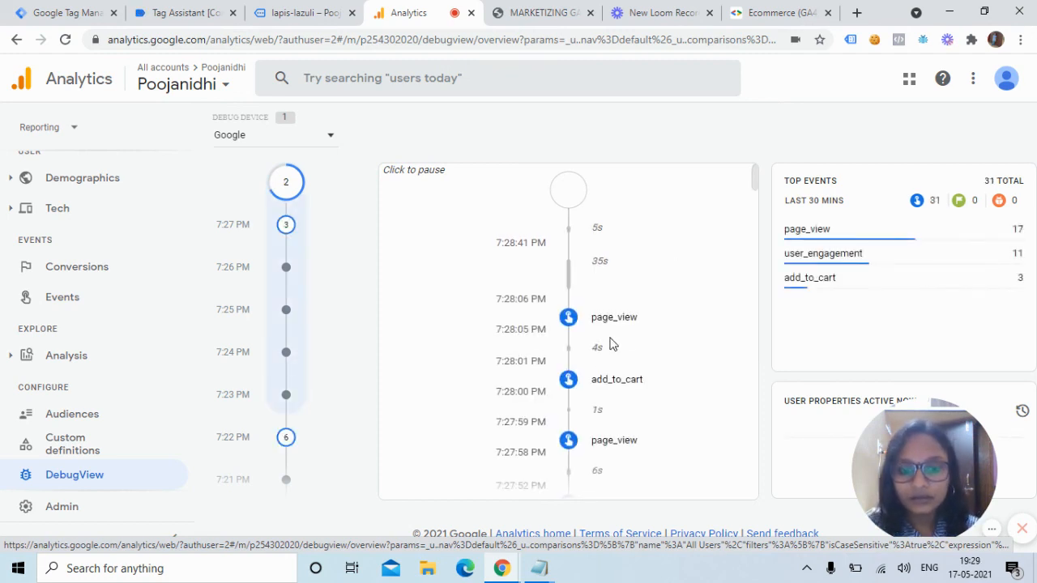
click(568, 379)
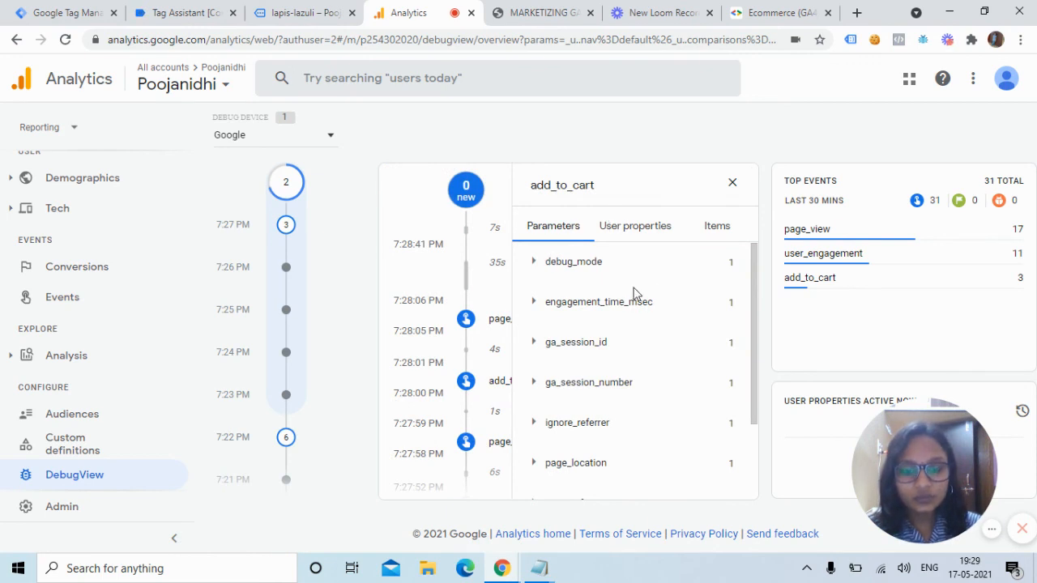
drag(758, 378, 794, 462)
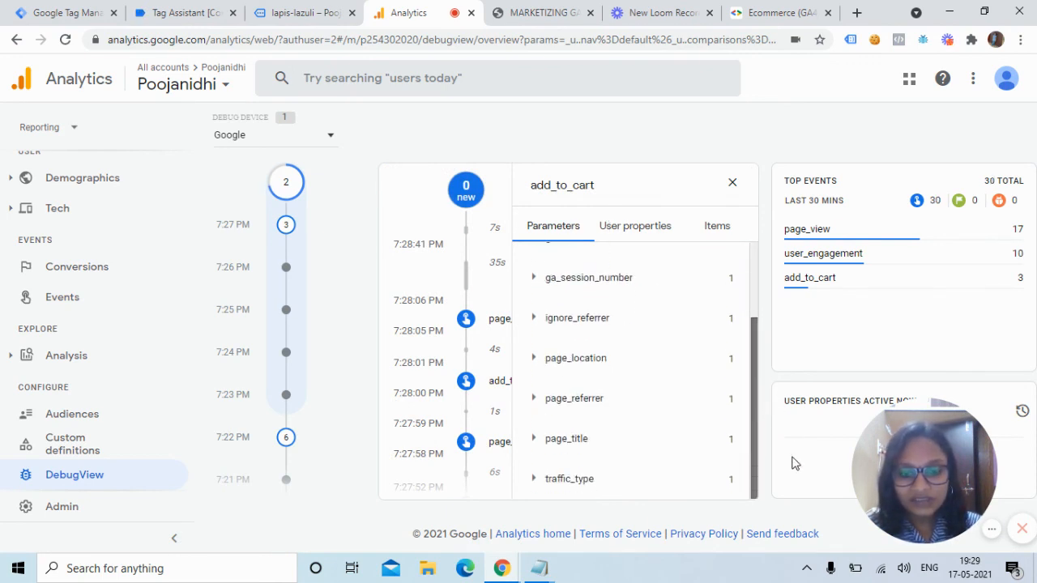
Review the 7:28:00 PM add_to_cart parameters (page_title lapis-lazuli, traffic_type internal) and user properties.
click(832, 282)
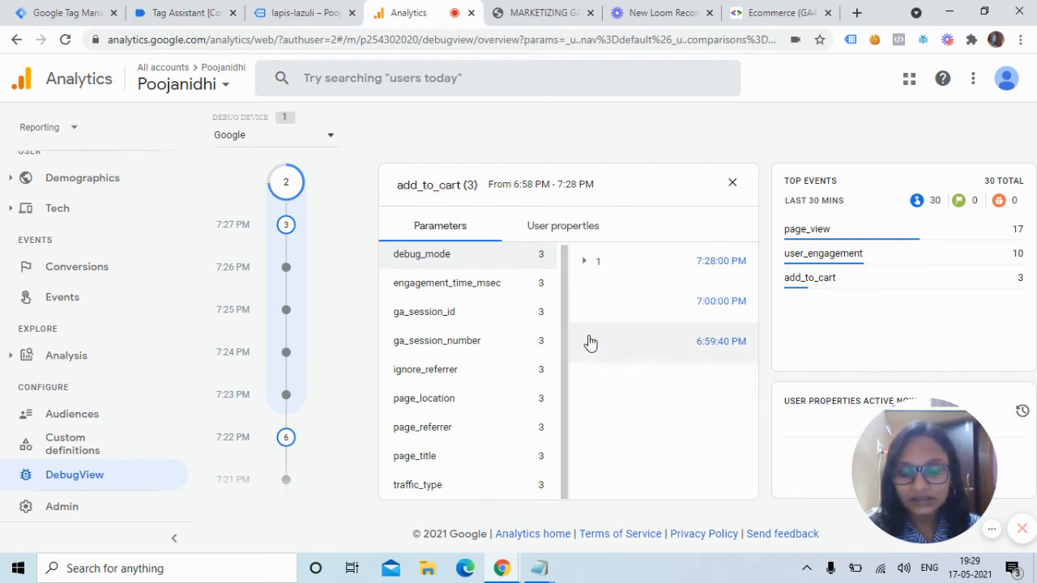
click(587, 263)
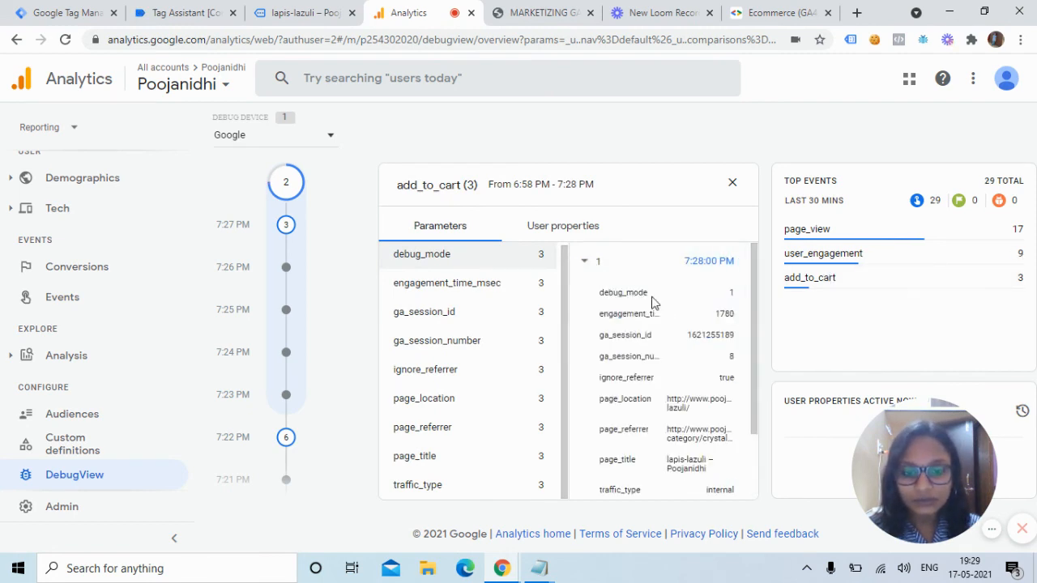
drag(754, 337, 774, 442)
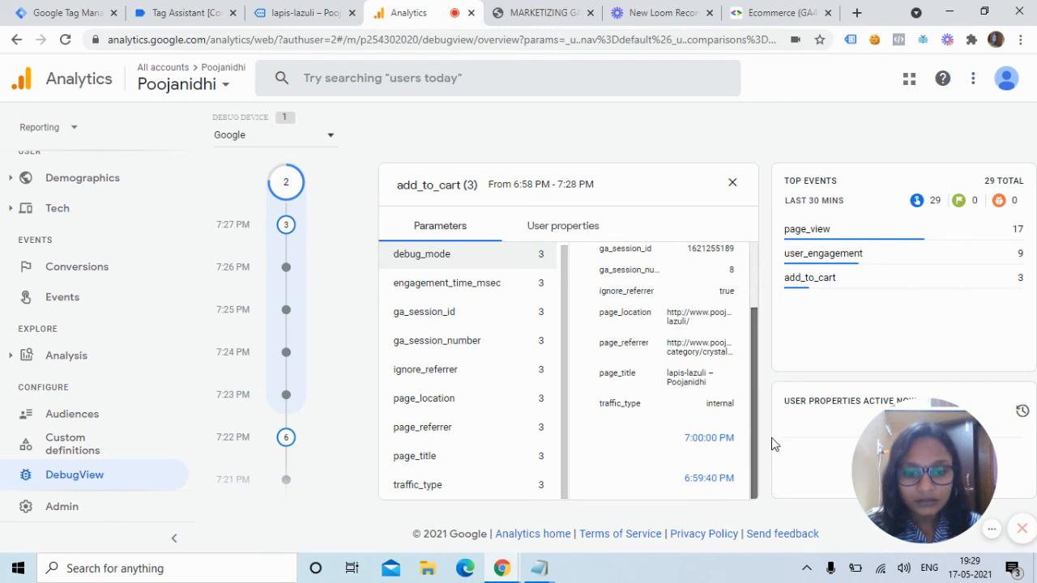
scroll(738, 303, up, 3)
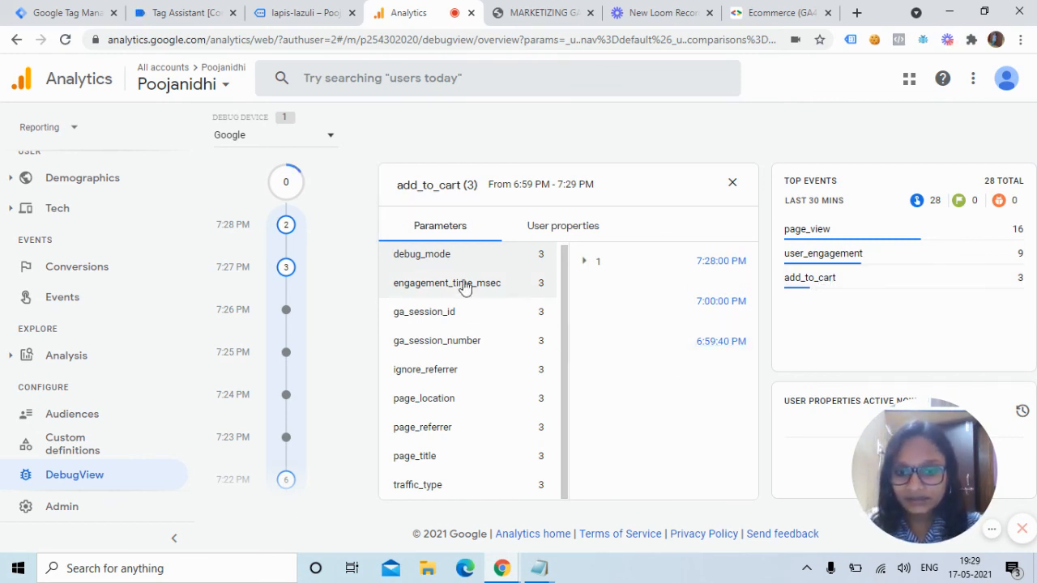
click(556, 229)
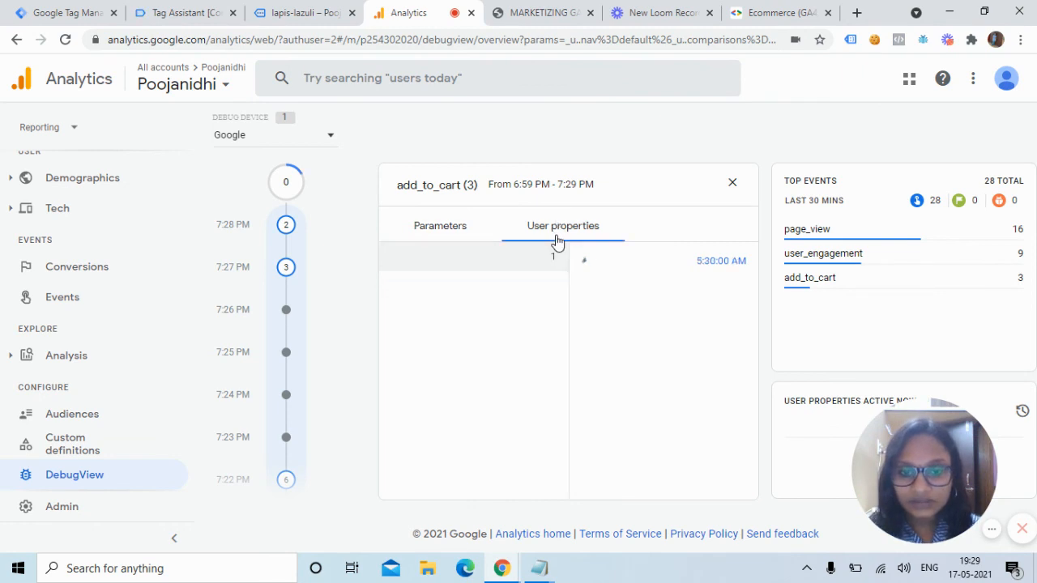
click(458, 235)
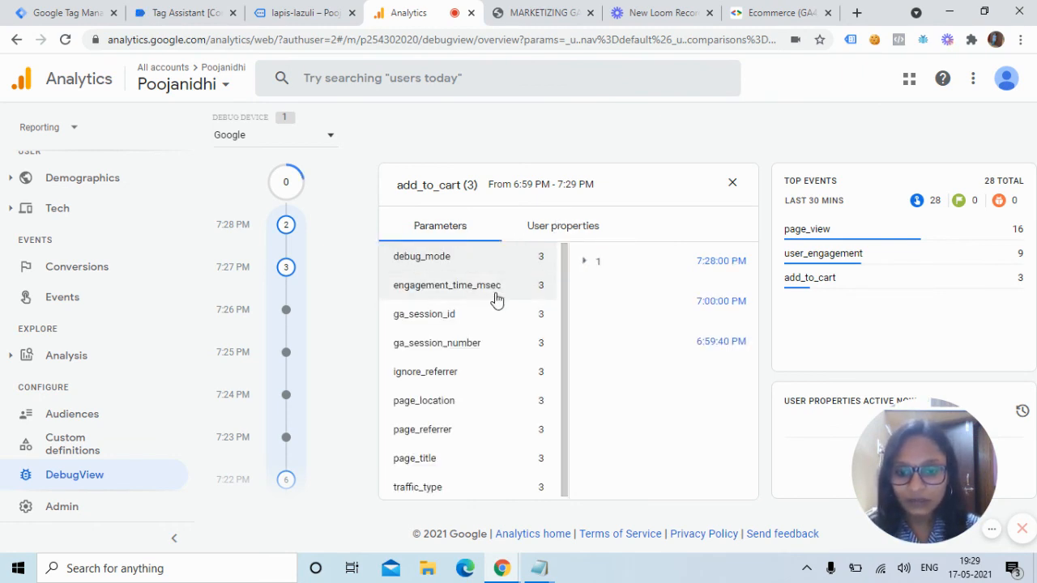
click(587, 264)
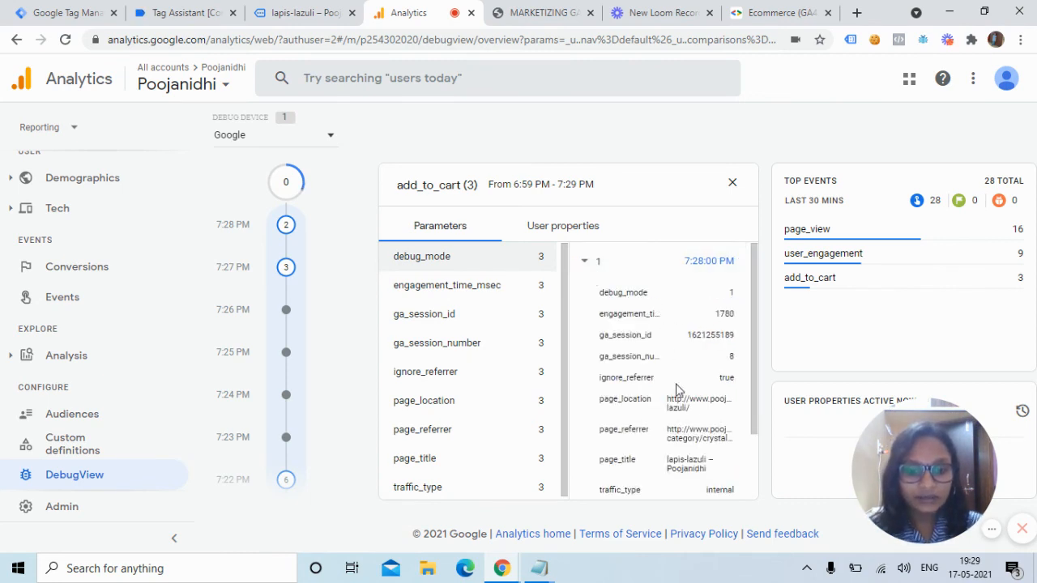
scroll(762, 389, down, 2)
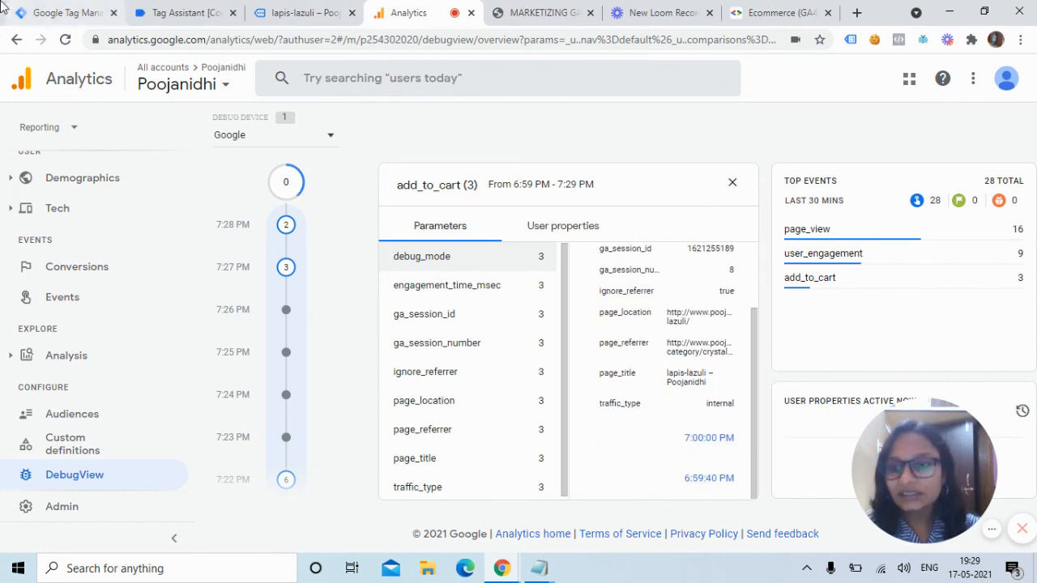
Reopen the GA4 ADD to Cart Tag details in Tag Assistant showing the lapis-lazuli items parameter.
click(181, 12)
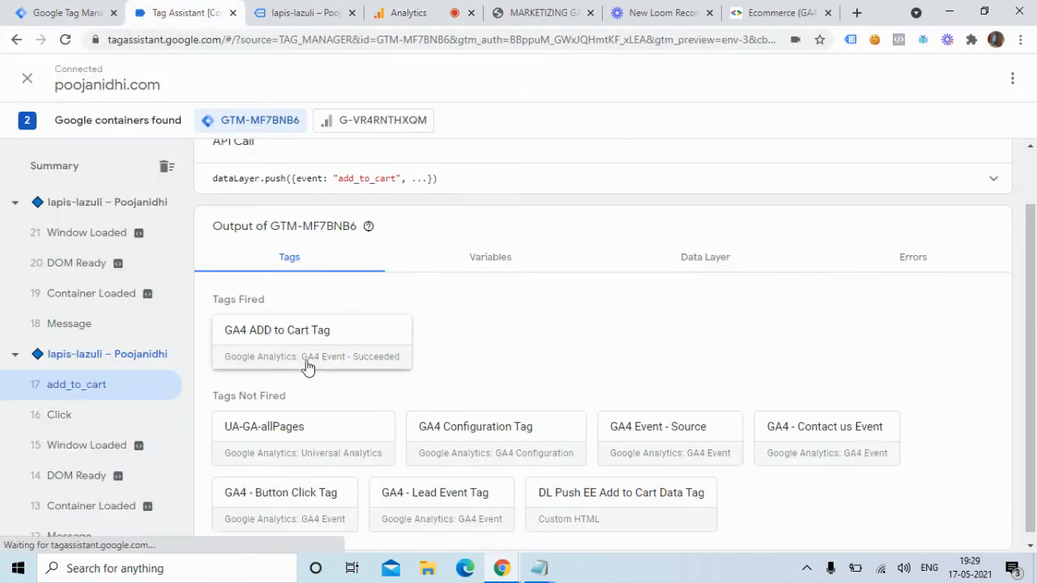
click(317, 343)
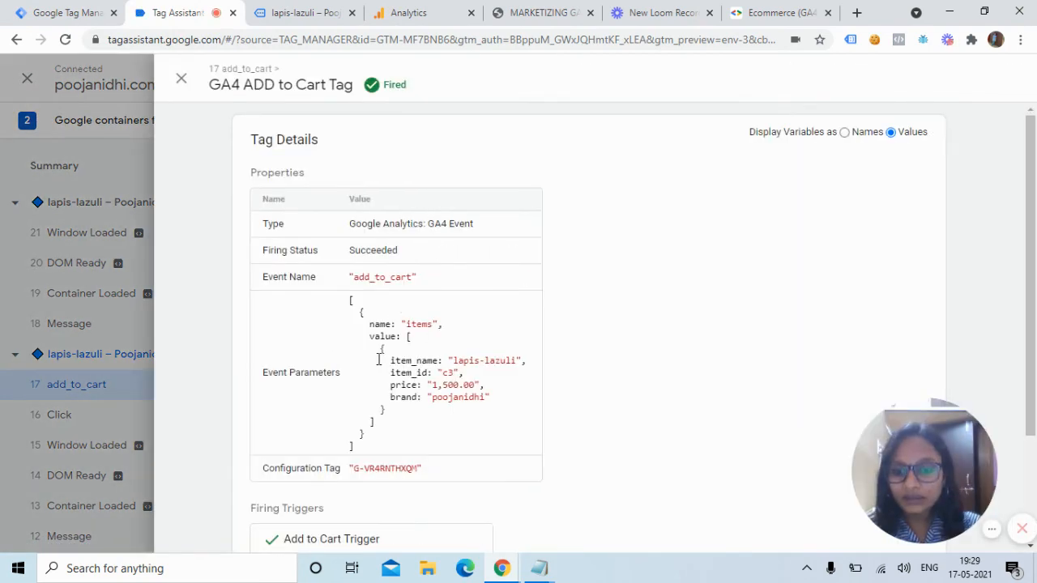